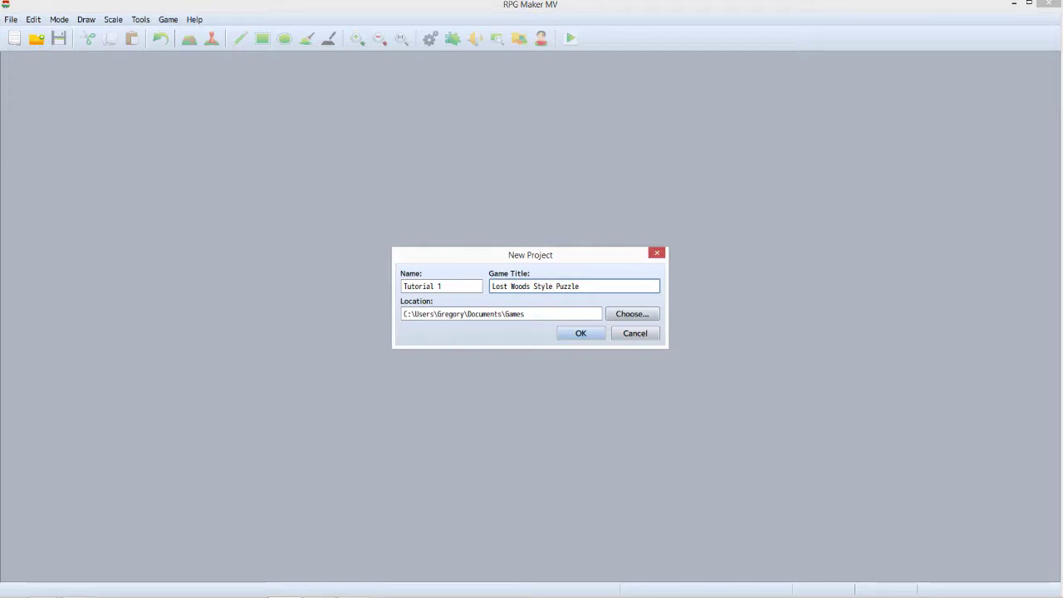
Step: Confirm the new project Tutorial 1 with game title 'Lost Woods Style Puzzle'
{"action": "key", "text": "Return"}
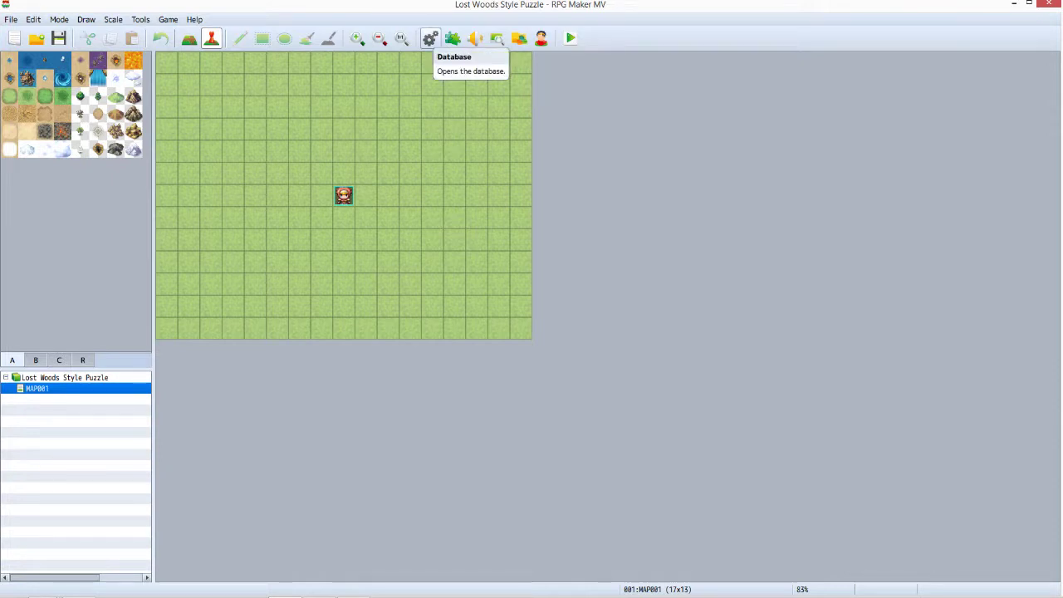
Step: In the Database, raise the Items maximum to 5 so blank entry 0005 appears
{"action": "left_click", "coordinate": [430, 39]}
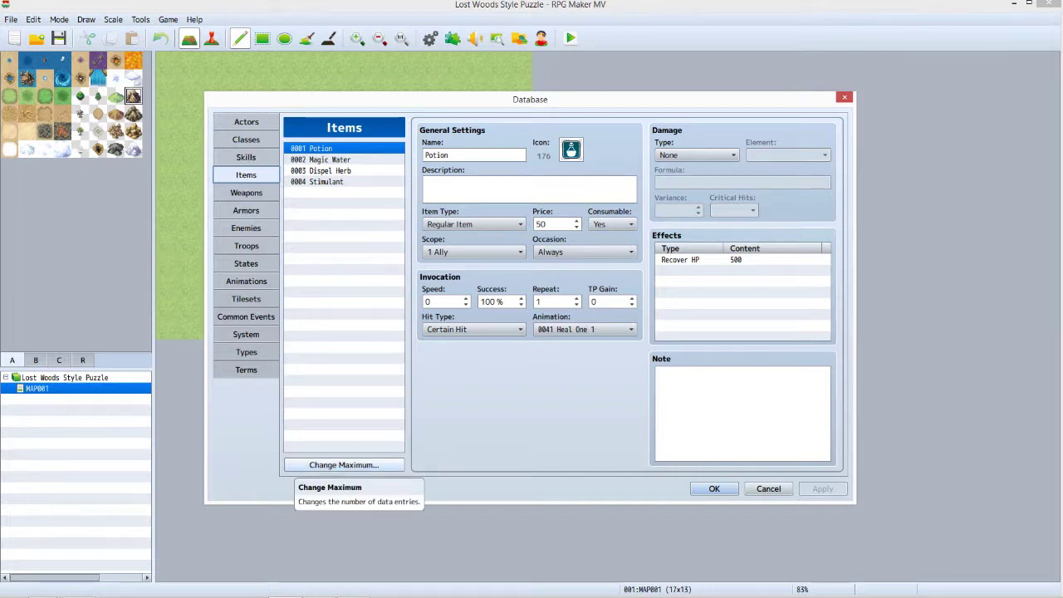
{"action": "left_click", "coordinate": [308, 465]}
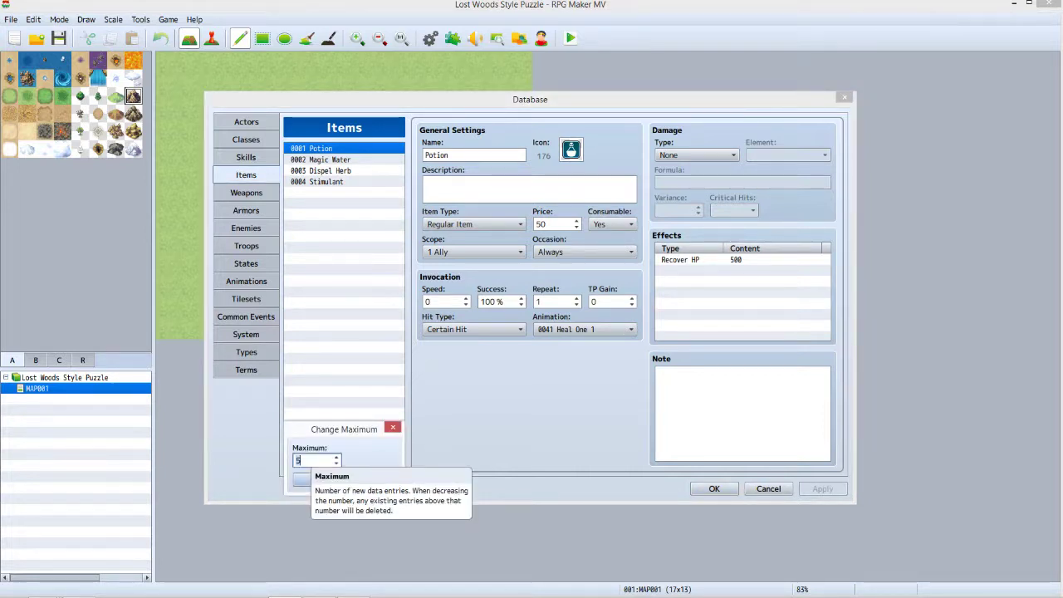
{"action": "key", "text": "Return"}
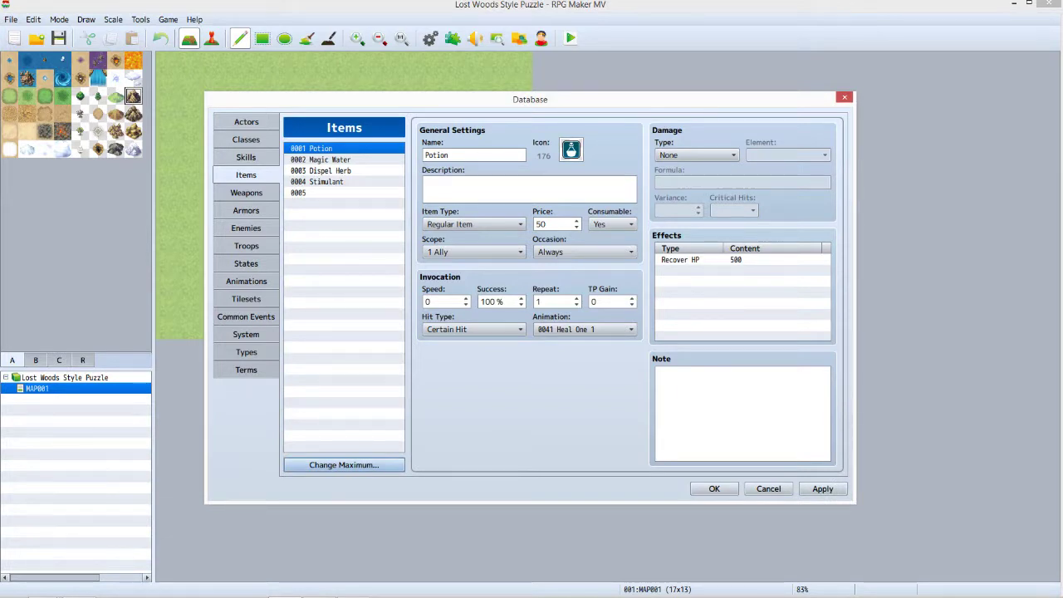
Step: Make item 0005 'Ring of Passage' with icon 145, Key Item, non-consumable, scope None
{"action": "left_click", "coordinate": [344, 192]}
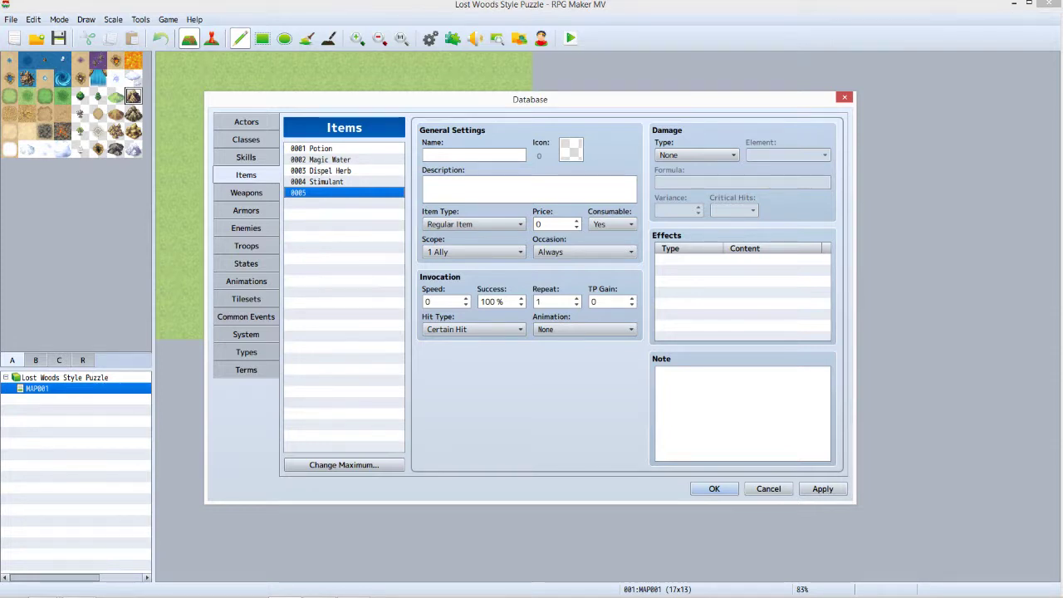
{"action": "type", "text": "Ring of Passage"}
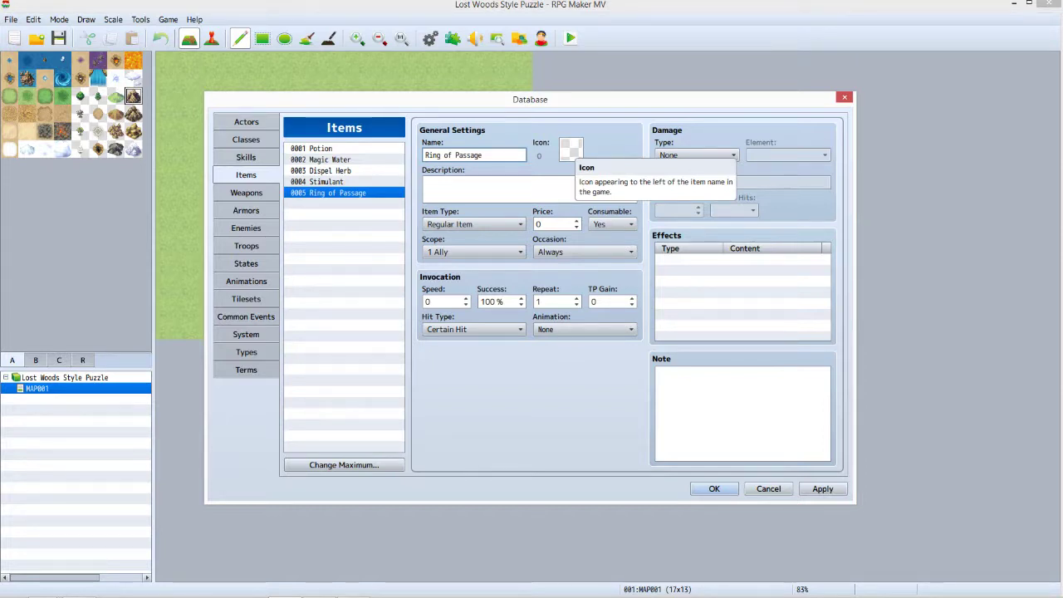
{"action": "double_click", "coordinate": [570, 150]}
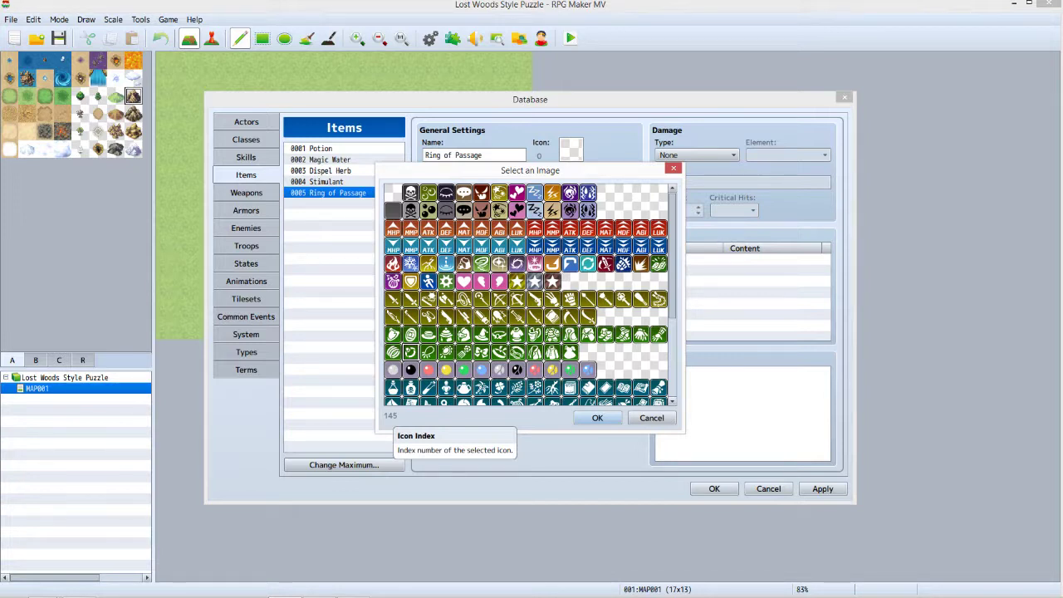
{"action": "key", "text": "Return"}
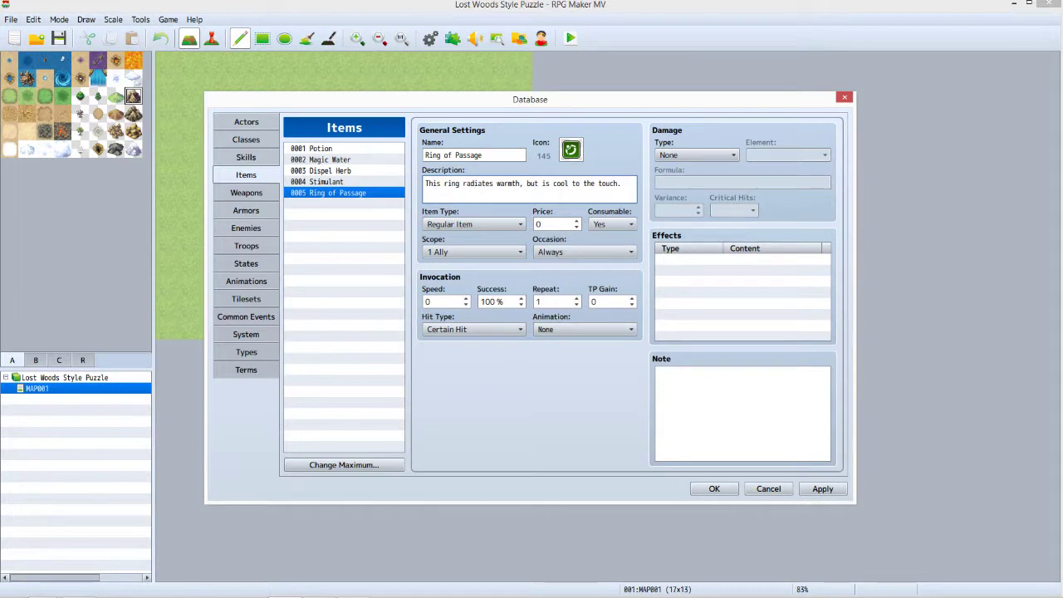
{"action": "scroll", "coordinate": [473, 224], "scroll_direction": "down", "scroll_amount": 1}
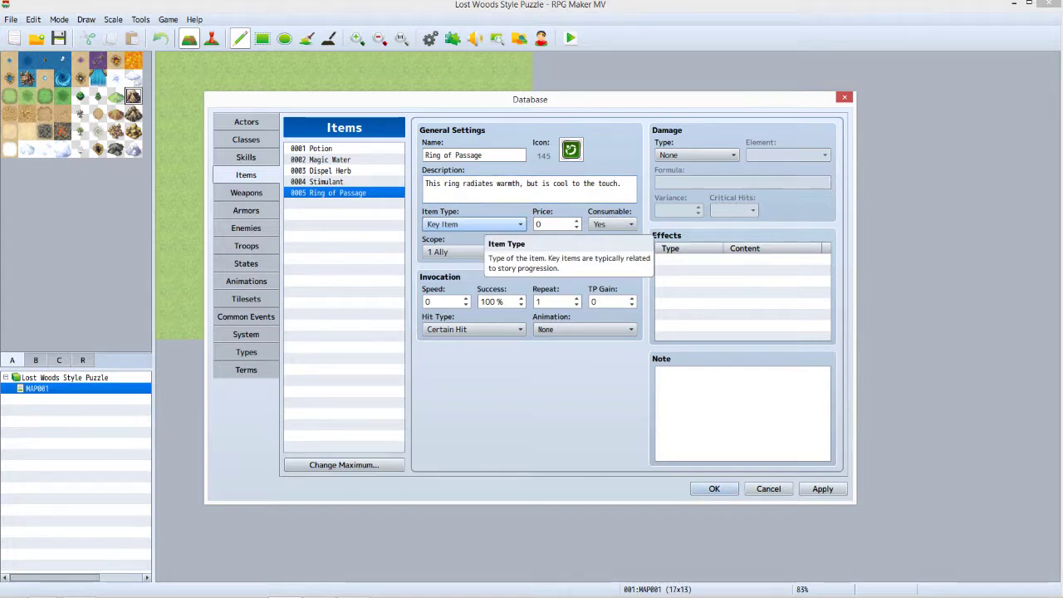
{"action": "scroll", "coordinate": [612, 224], "scroll_direction": "down", "scroll_amount": 1}
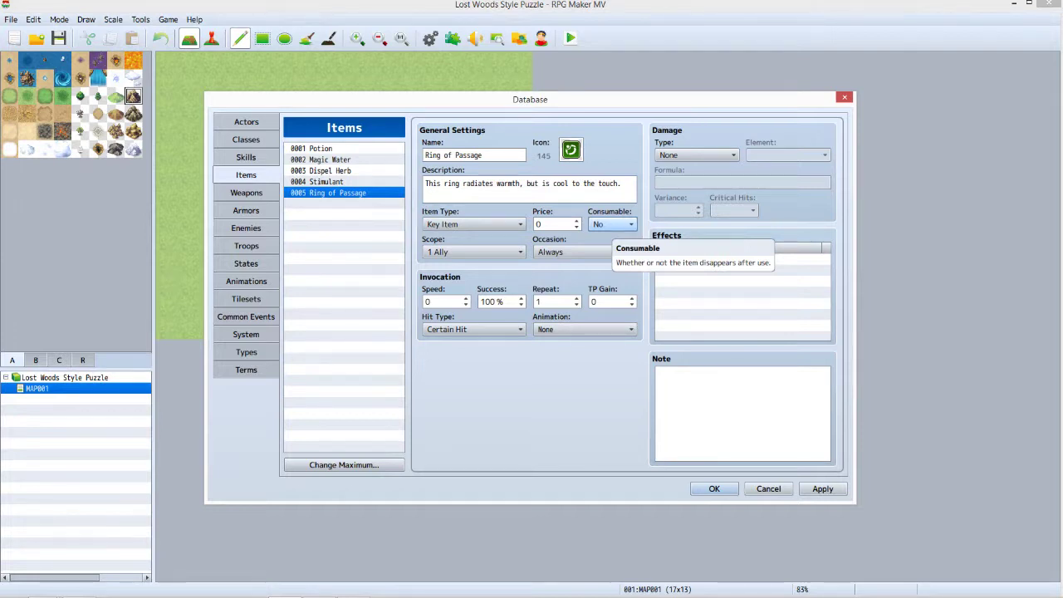
{"action": "scroll", "coordinate": [453, 251], "scroll_direction": "up", "scroll_amount": 7}
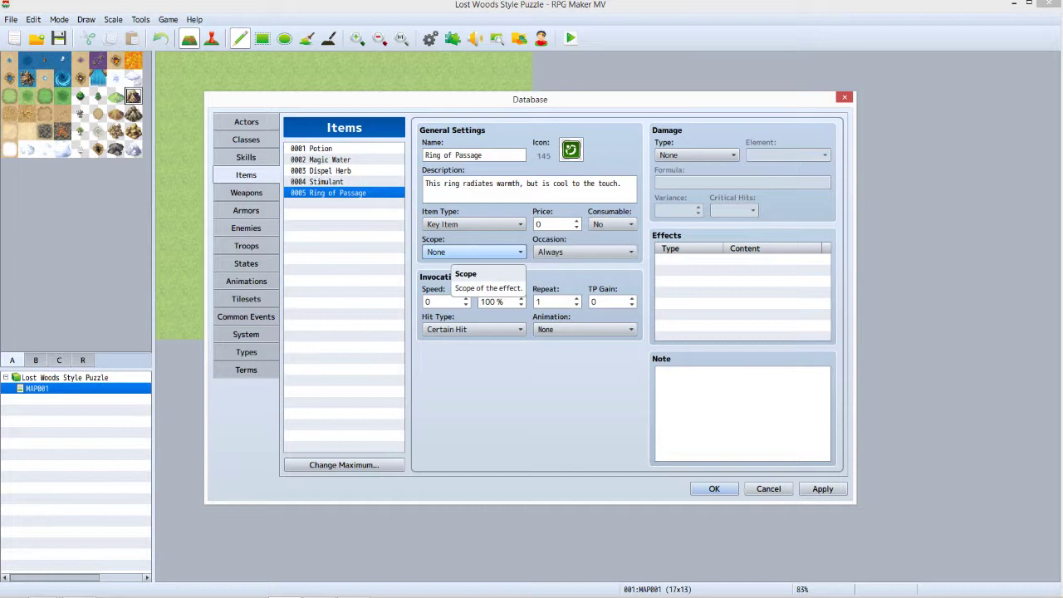
{"action": "key", "text": "Return"}
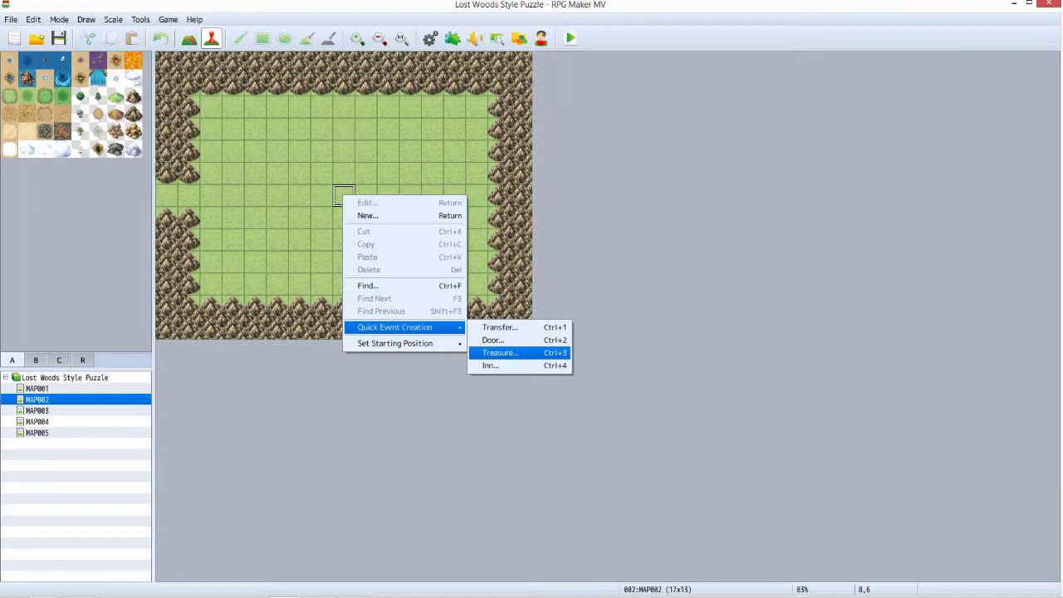
Step: Add a quick Treasure chest at MAP002 tile 8,6 holding item 0005 Ring of Passage
{"action": "key", "text": "Return"}
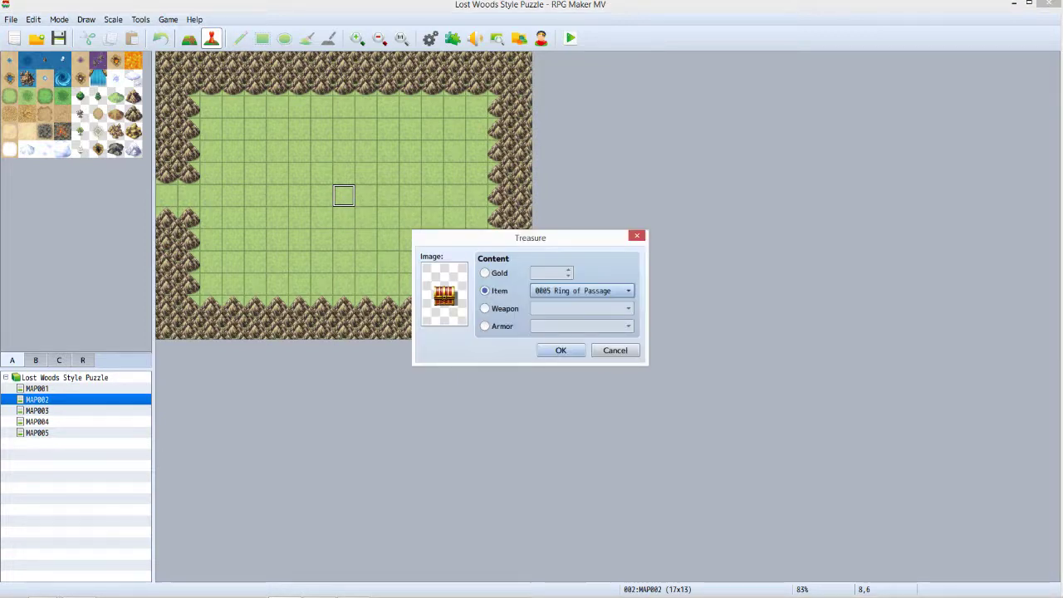
{"action": "key", "text": "Return"}
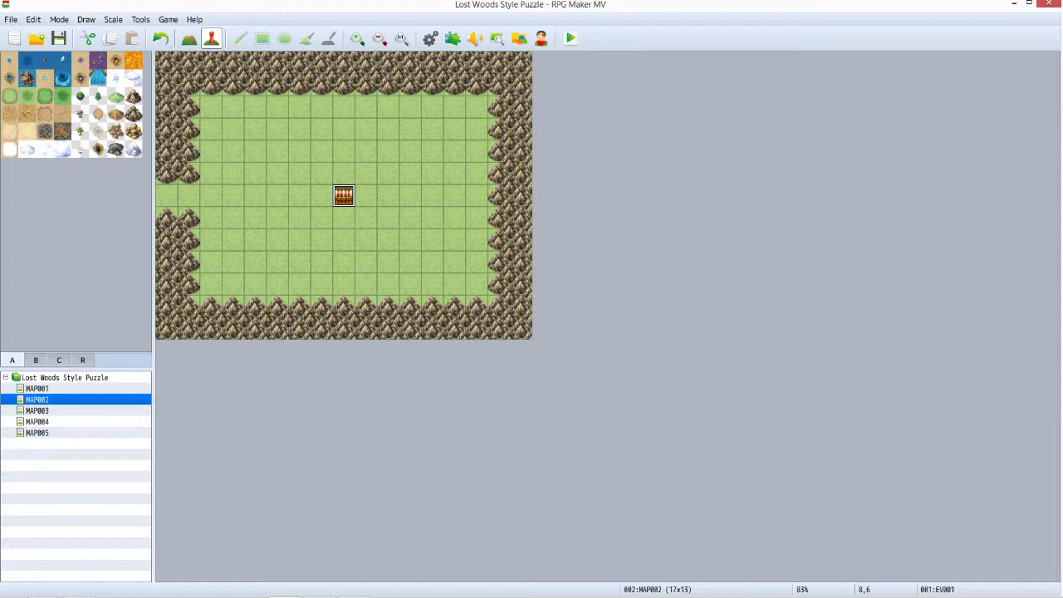
{"action": "left_click", "coordinate": [37, 387]}
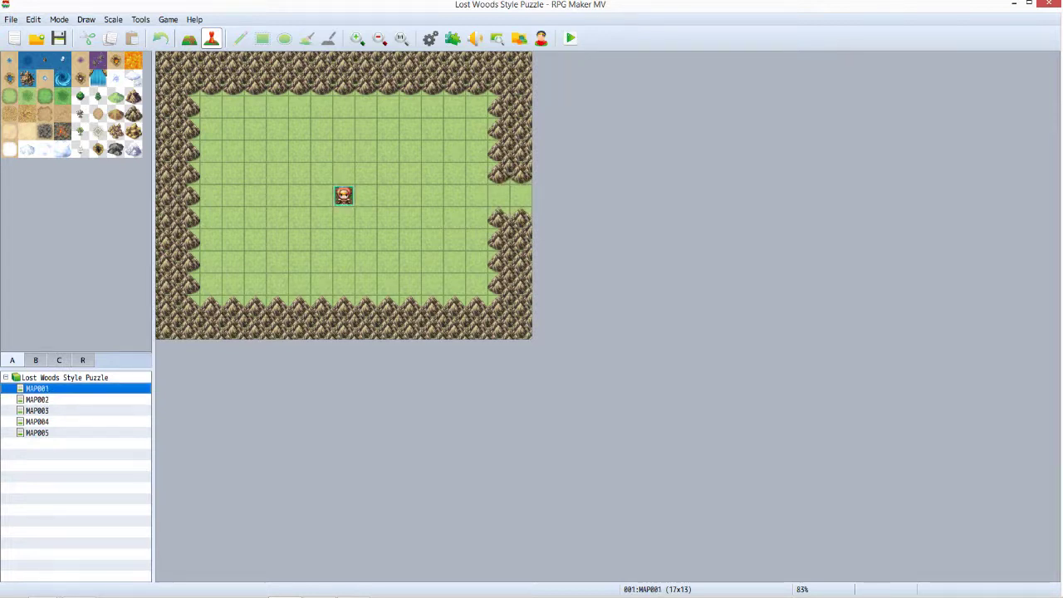
Step: Make MAP001 tile (16,6) a quick transfer to MAP005 tile (1,6), facing right
{"action": "right_click", "coordinate": [520, 195]}
{"action": "mouse_move", "coordinate": [575, 327]}
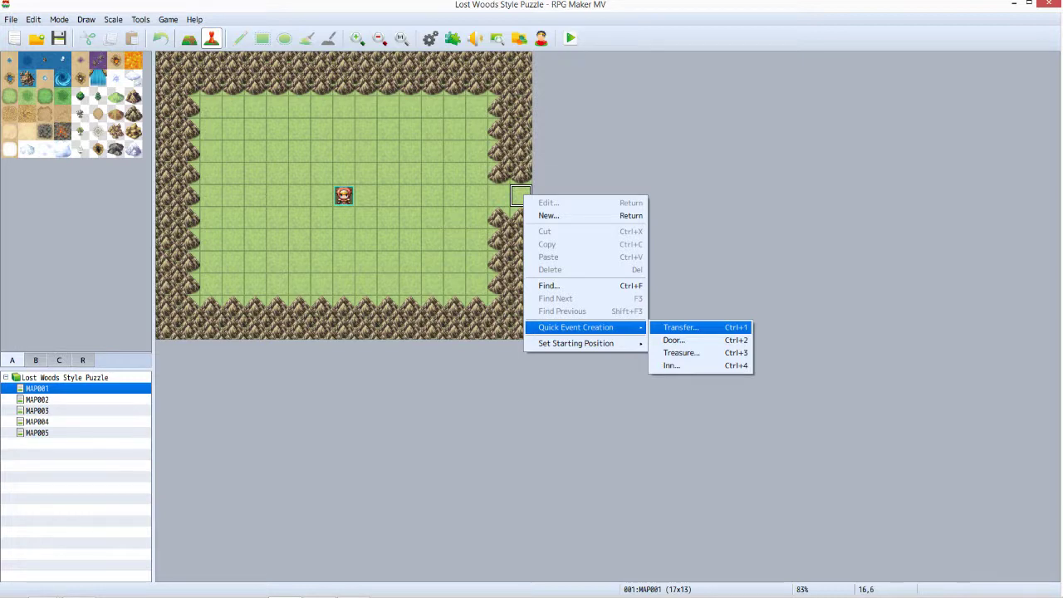
{"action": "key", "text": "Return"}
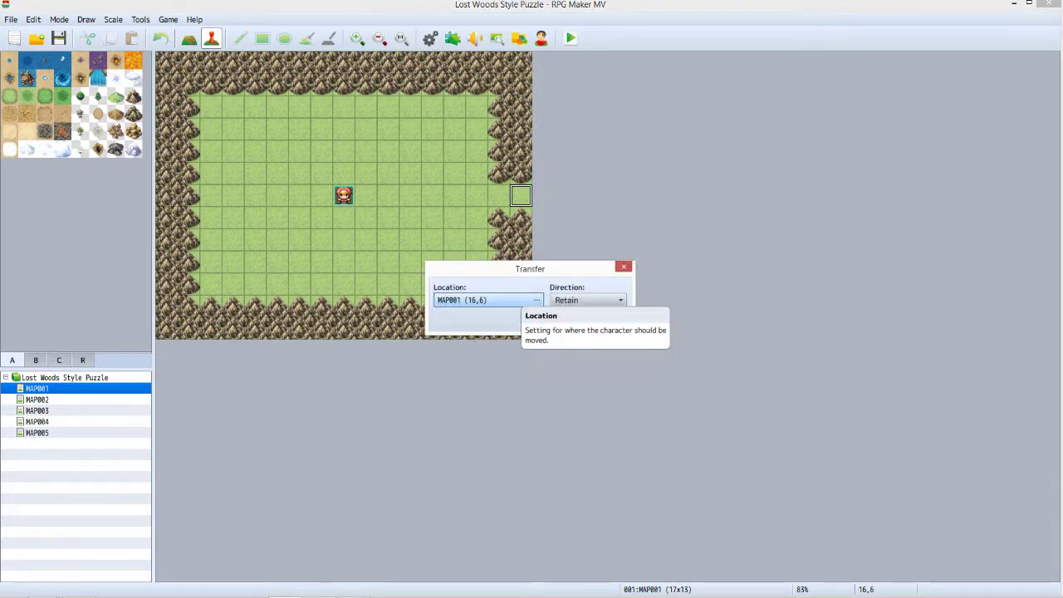
{"action": "left_click", "coordinate": [537, 300]}
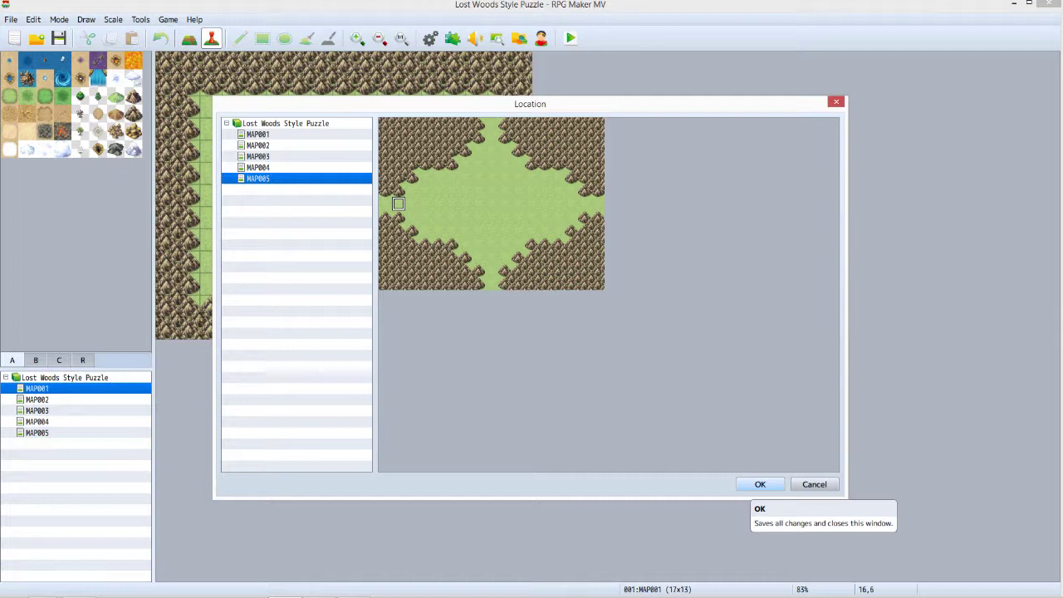
{"action": "left_click", "coordinate": [758, 485]}
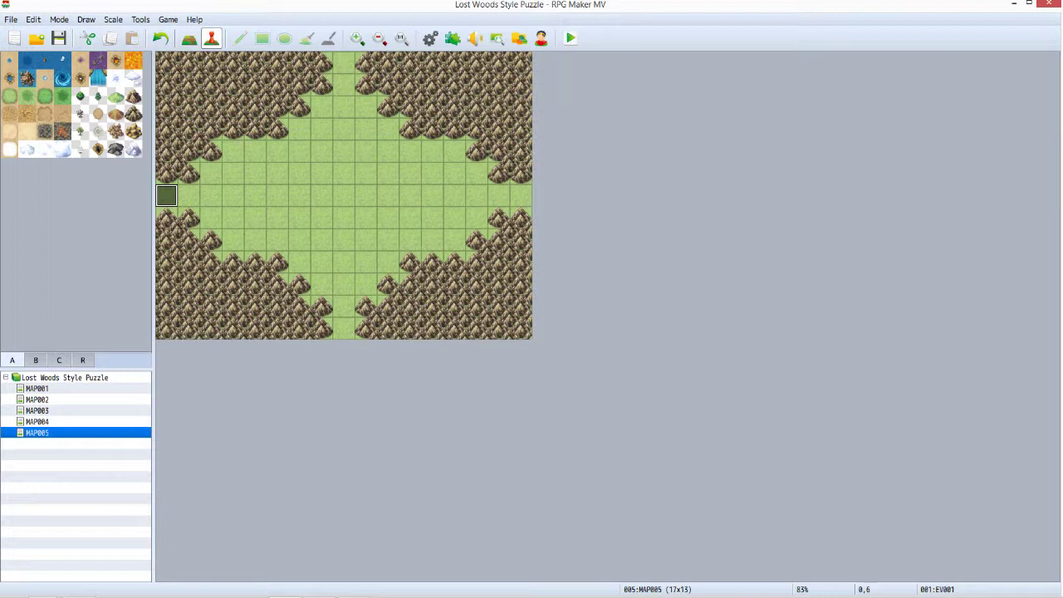
Step: Create a new exit event on MAP005's top edge tile (8,0)
{"action": "right_click", "coordinate": [349, 63]}
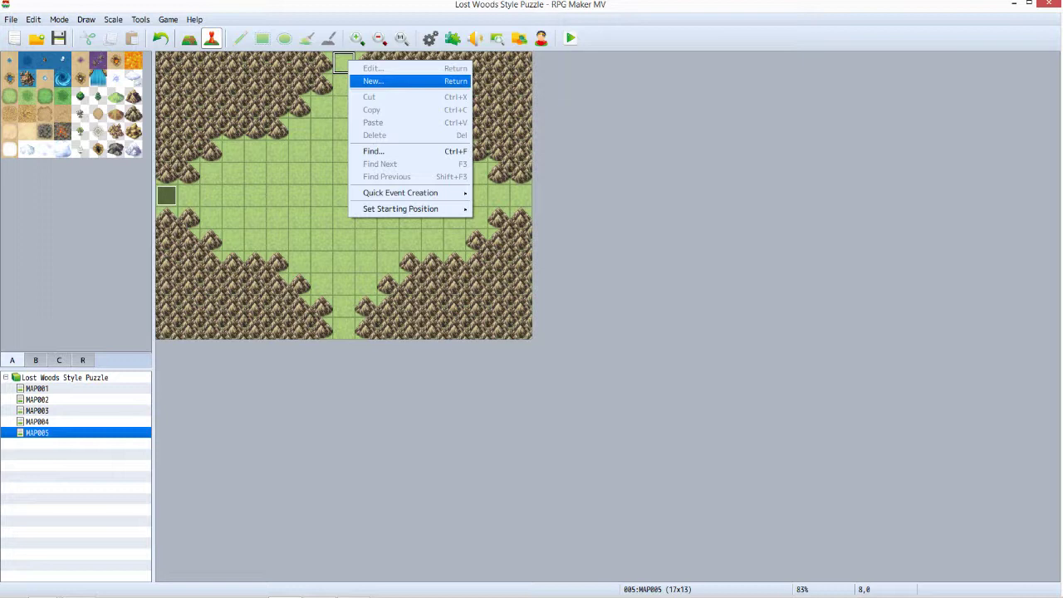
{"action": "key", "text": "Return"}
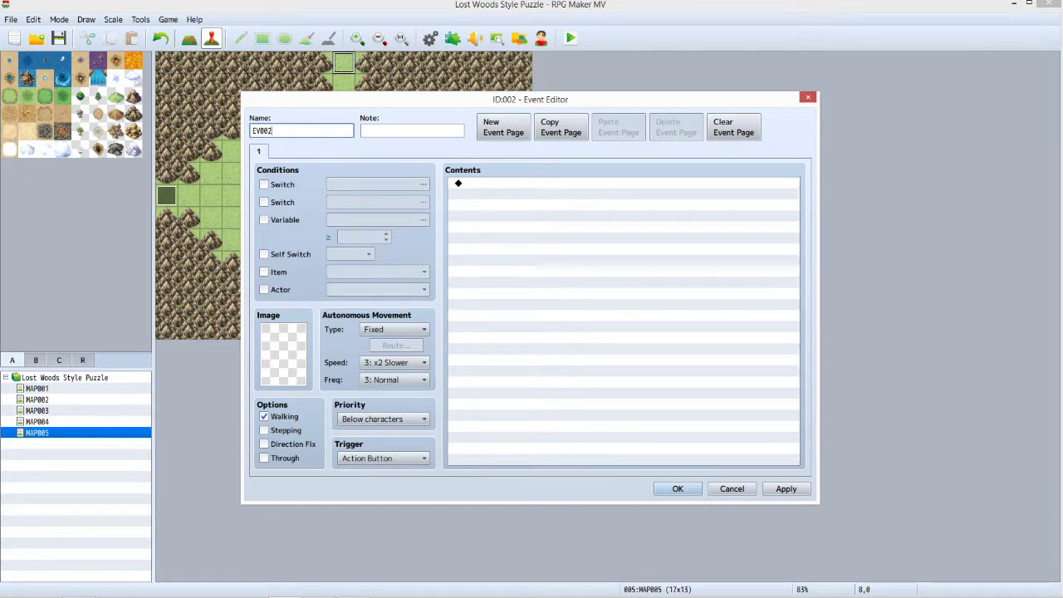
{"action": "key", "text": "Escape"}
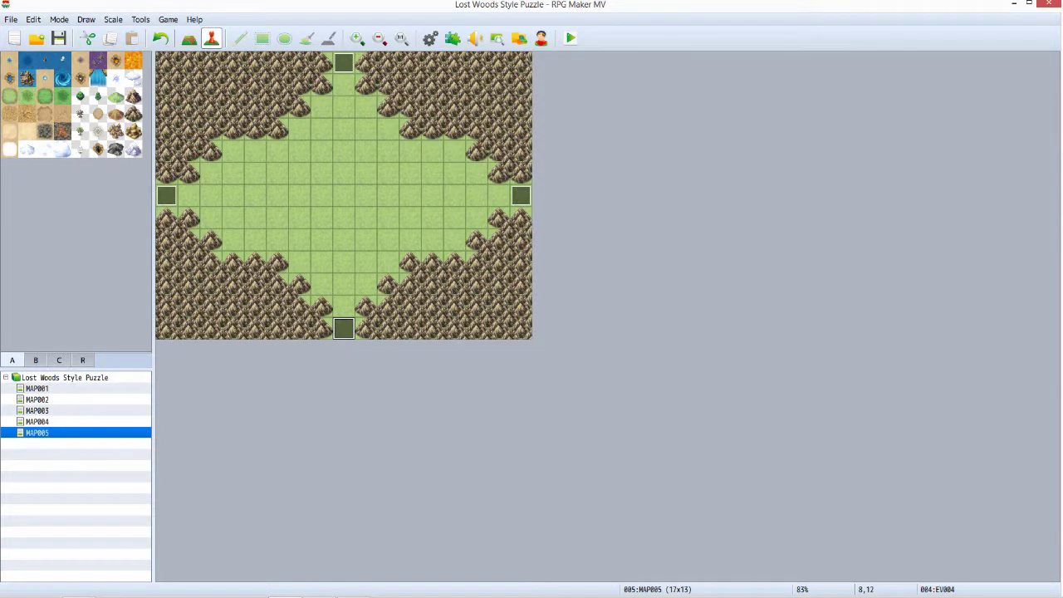
Step: Give north exit EV002's page 1 a PuzzleStage ≥ 0 condition and Player Touch trigger
{"action": "right_click", "coordinate": [344, 64]}
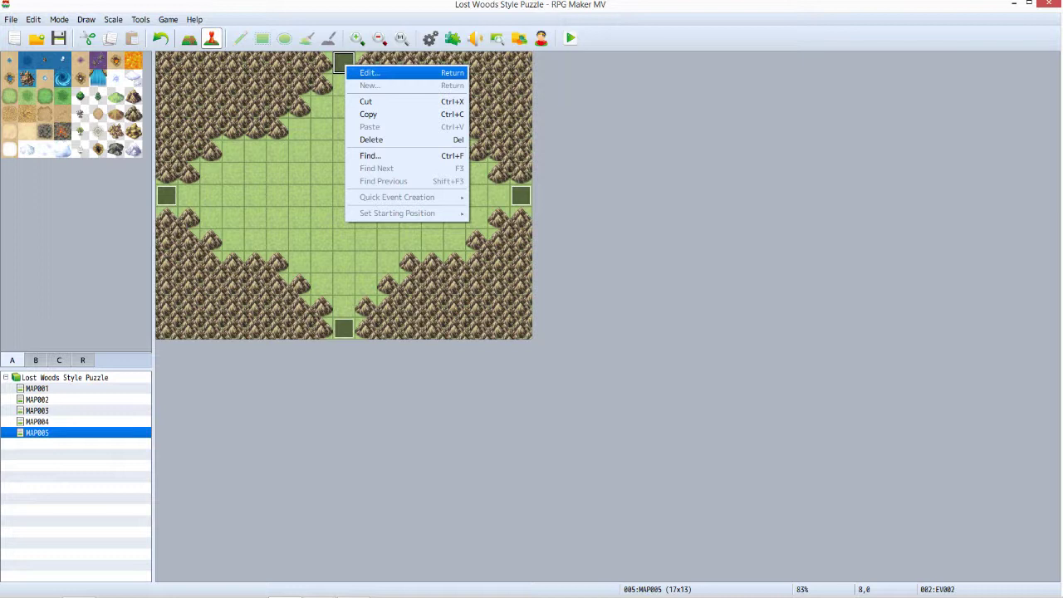
{"action": "left_click", "coordinate": [370, 73]}
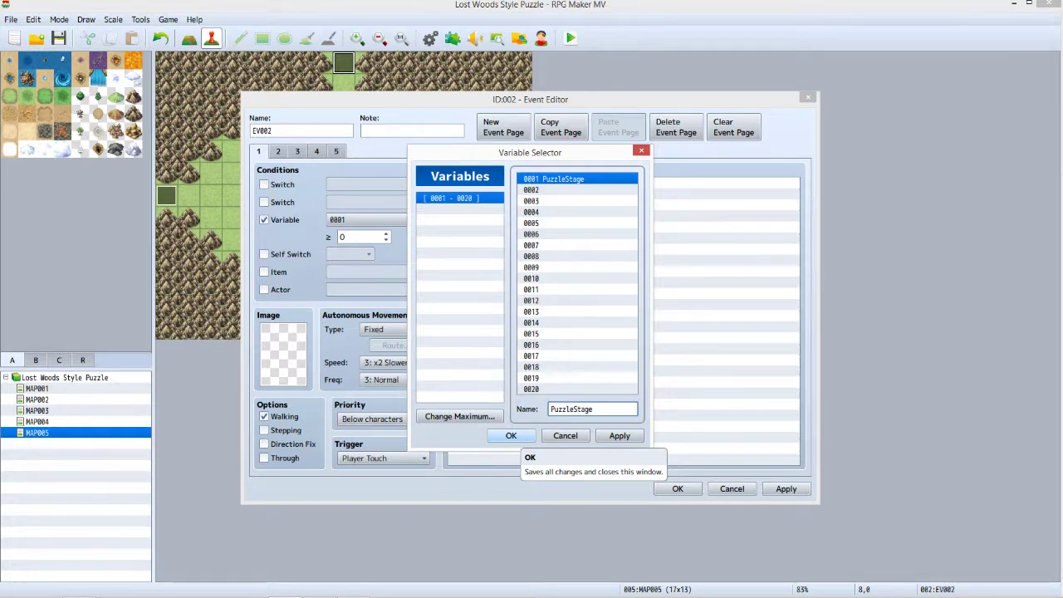
{"action": "left_click", "coordinate": [511, 436]}
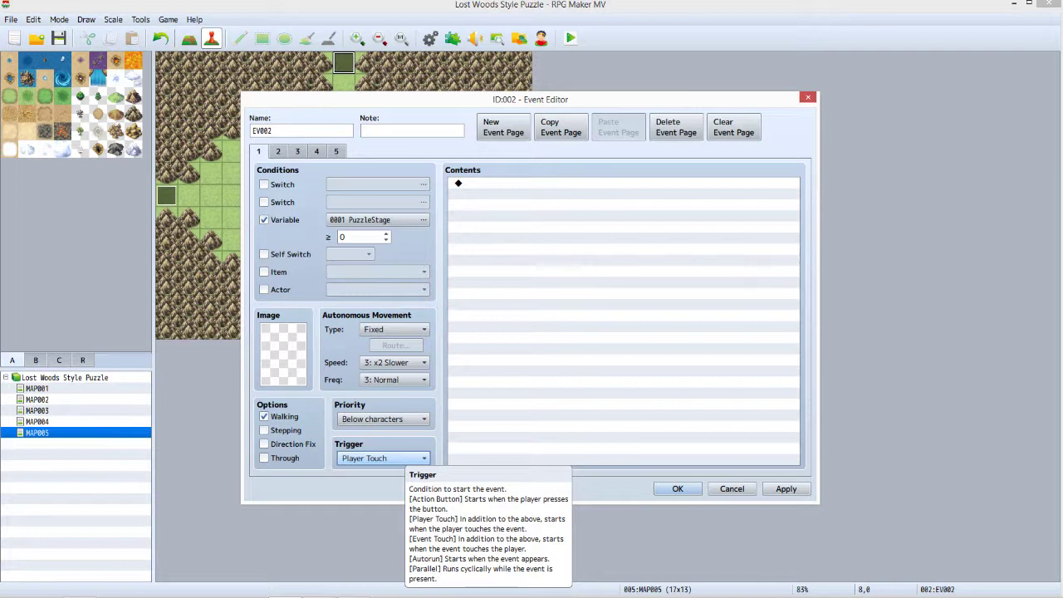
Step: Start a new command on EV002's first Contents line to list the Event Commands
{"action": "right_click", "coordinate": [494, 184]}
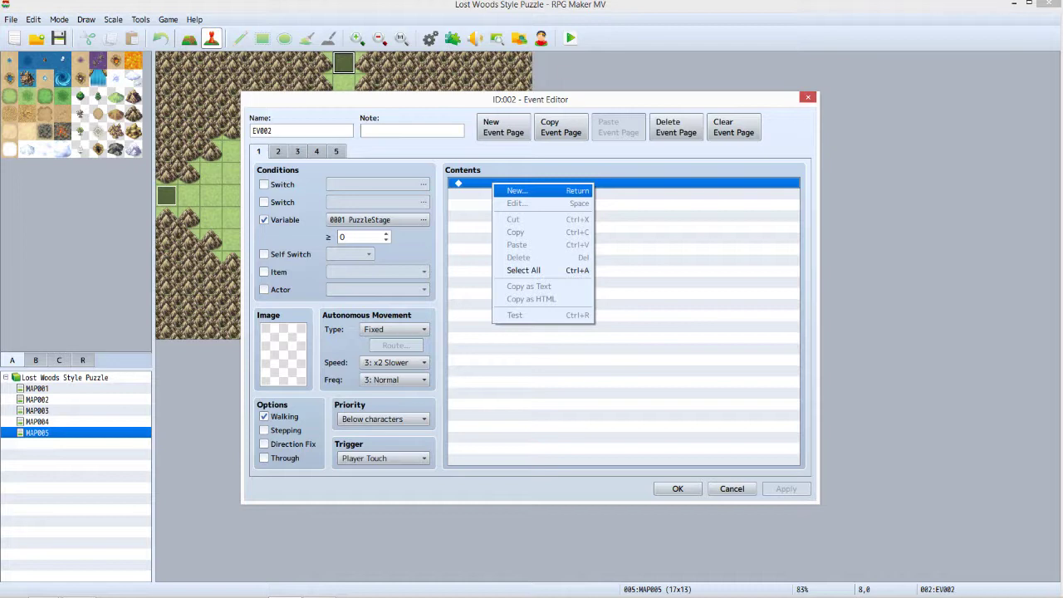
{"action": "key", "text": "Return"}
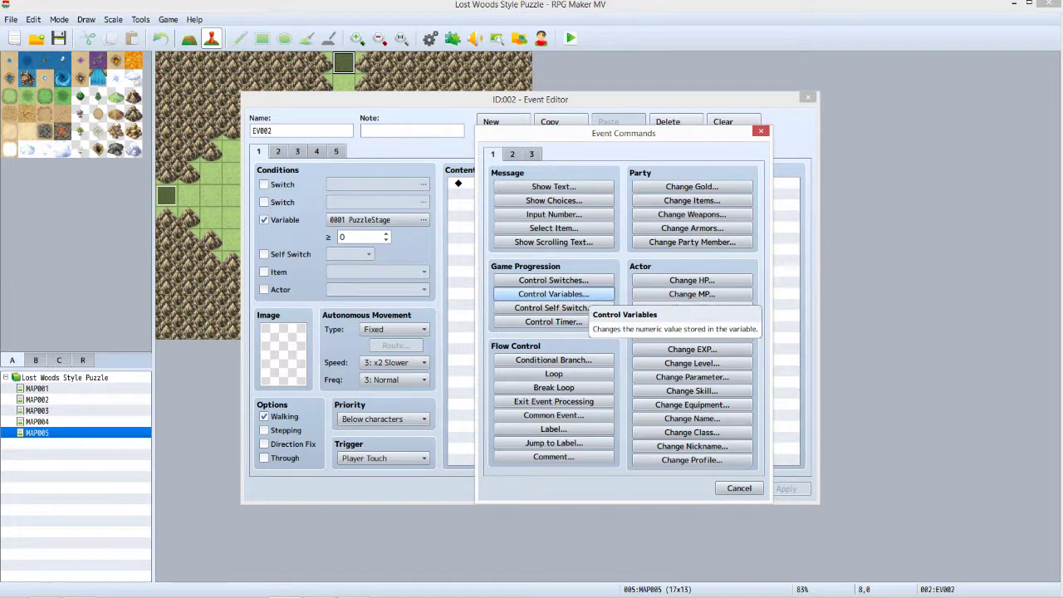
Step: Add a Control Variables command setting 0001 PuzzleStage to constant 0
{"action": "left_click", "coordinate": [581, 296]}
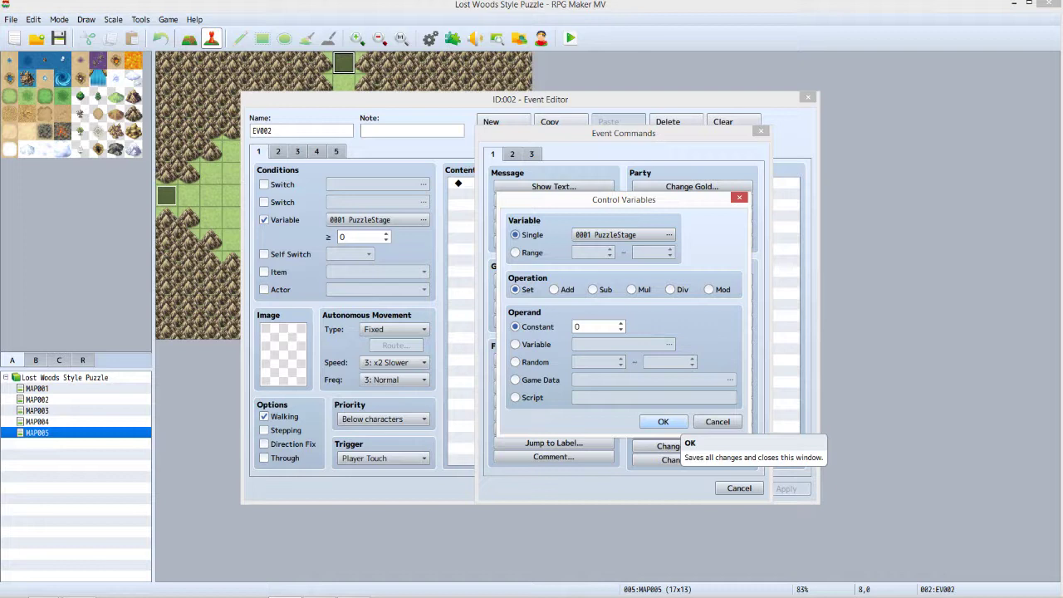
{"action": "left_click", "coordinate": [669, 423]}
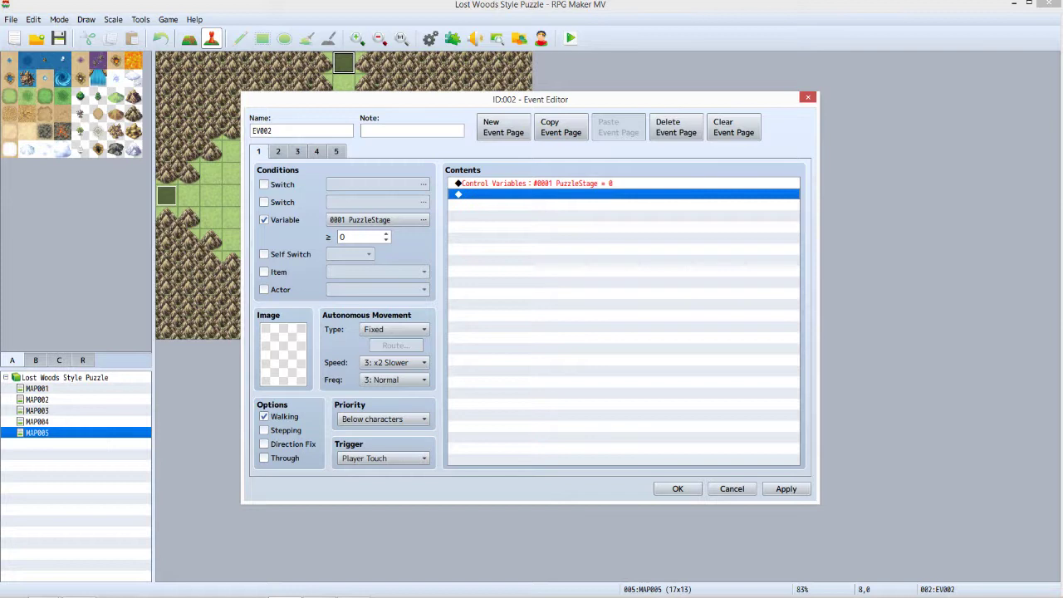
Step: Add a Play SE command for Move1 (volume 90, pitch 100, pan 0) to EV002's page
{"action": "right_click", "coordinate": [535, 195]}
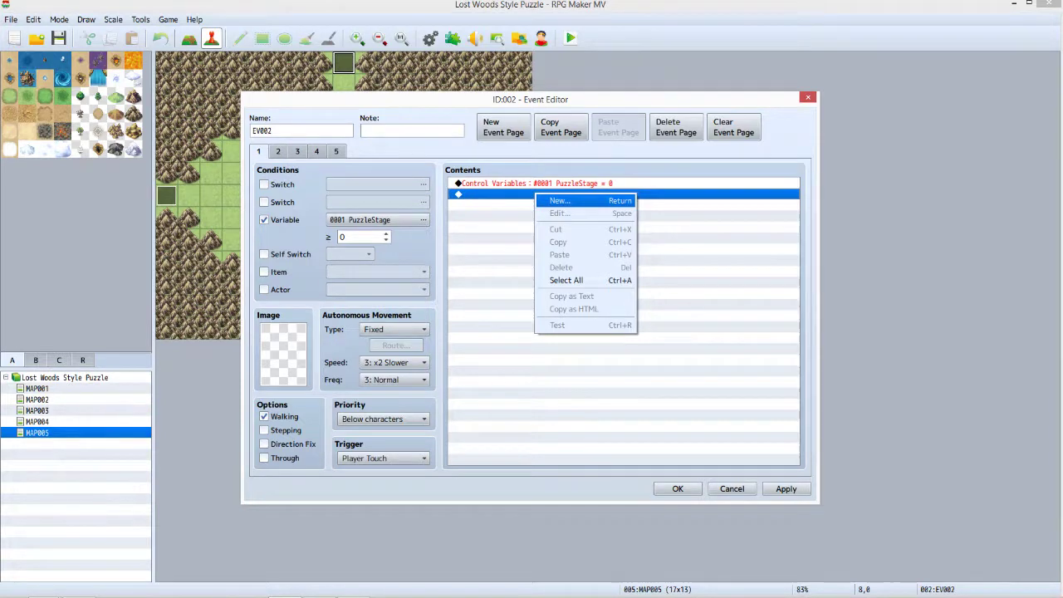
{"action": "key", "text": "Return"}
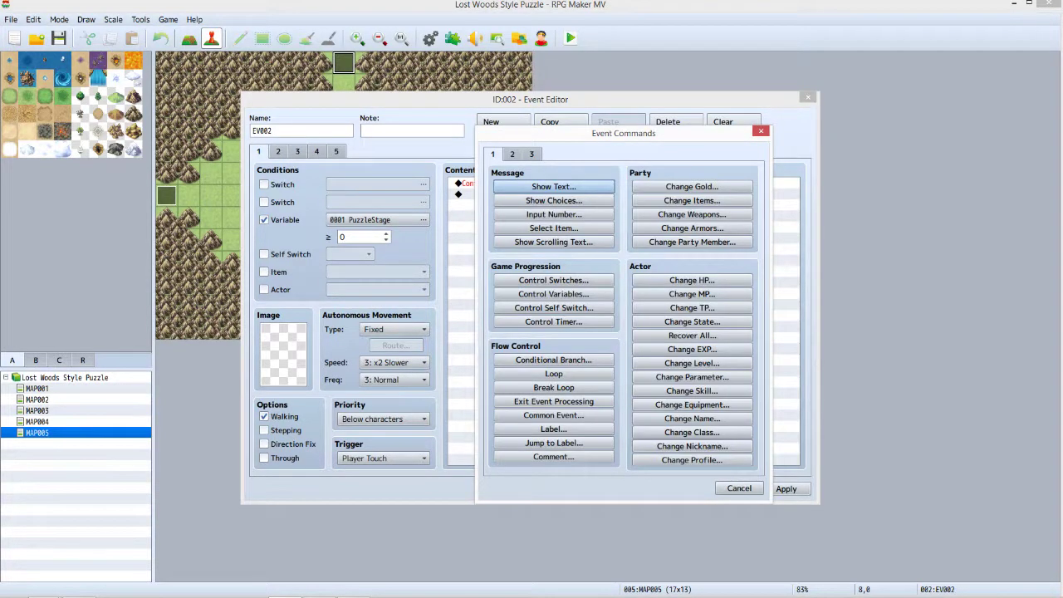
{"action": "key", "text": "ctrl+Tab"}
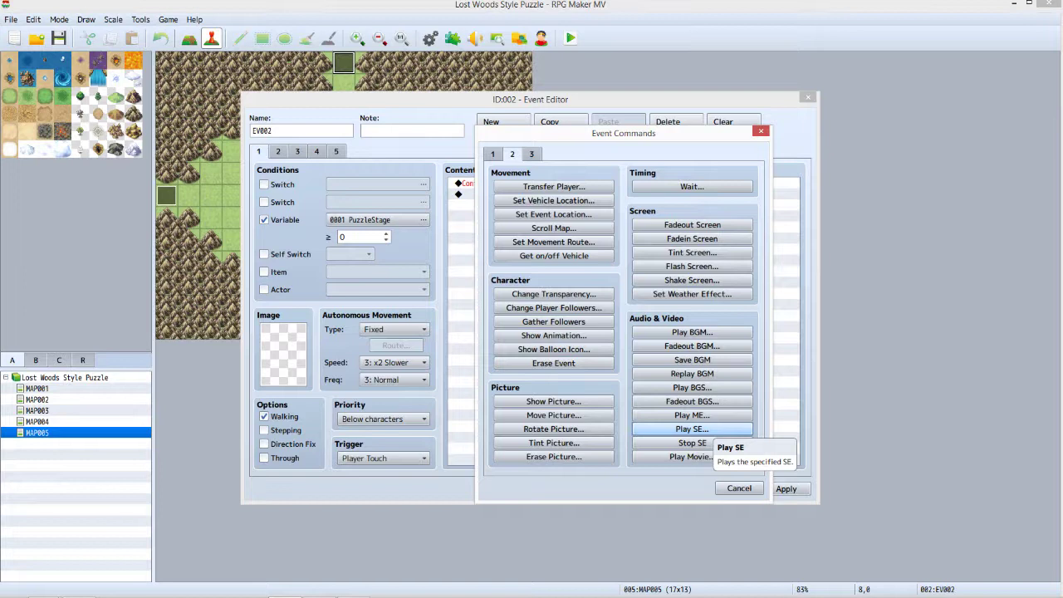
{"action": "left_click", "coordinate": [705, 428]}
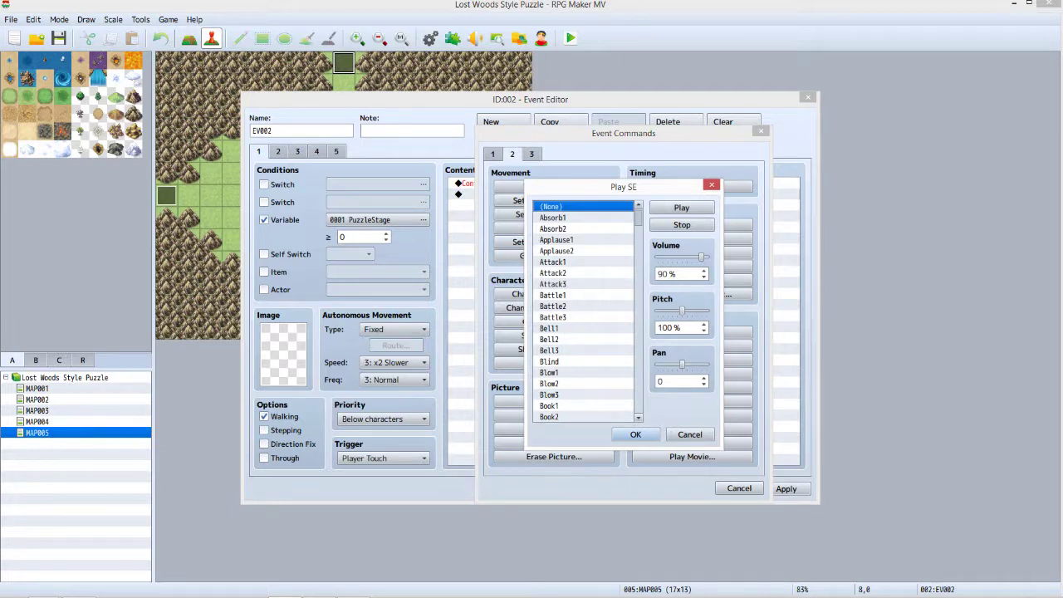
{"action": "left_click", "coordinate": [582, 250]}
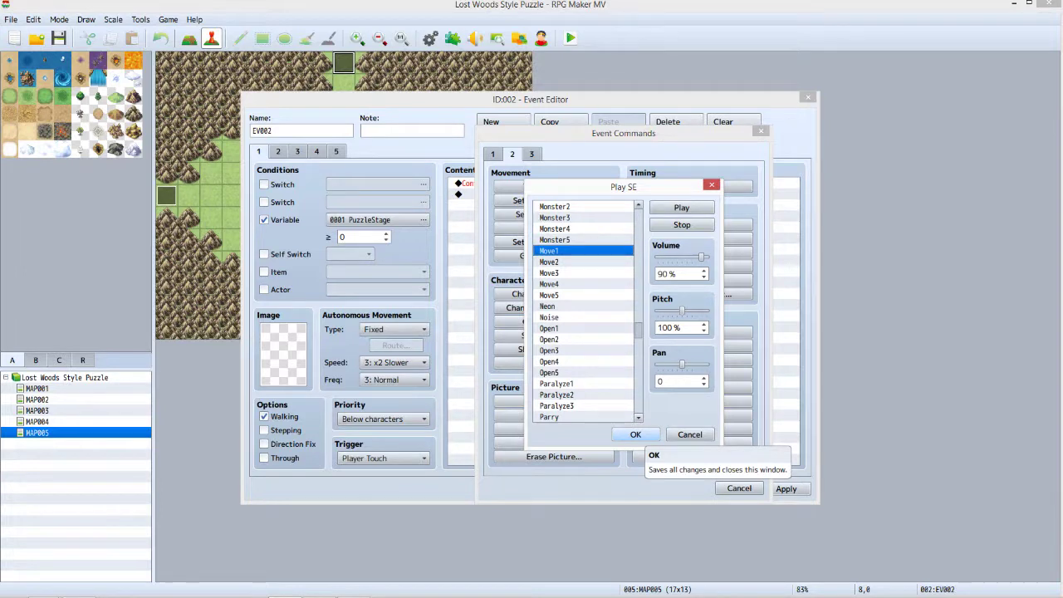
{"action": "left_click", "coordinate": [636, 434]}
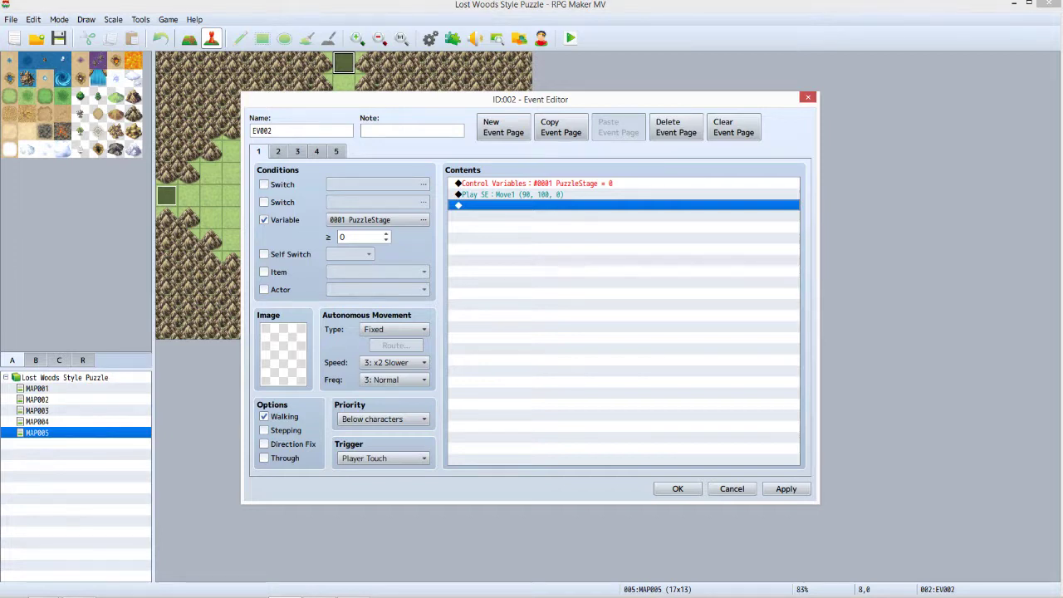
{"action": "key", "text": "Return"}
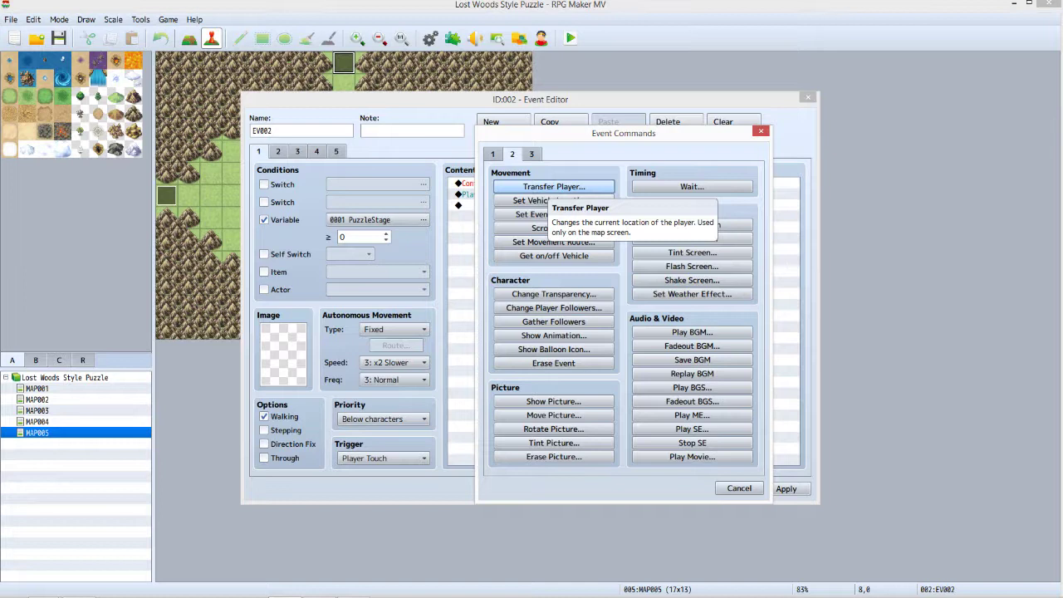
Step: Add a Transfer Player command to MAP005 tile (8,11) facing Up after the sound
{"action": "key", "text": "Return"}
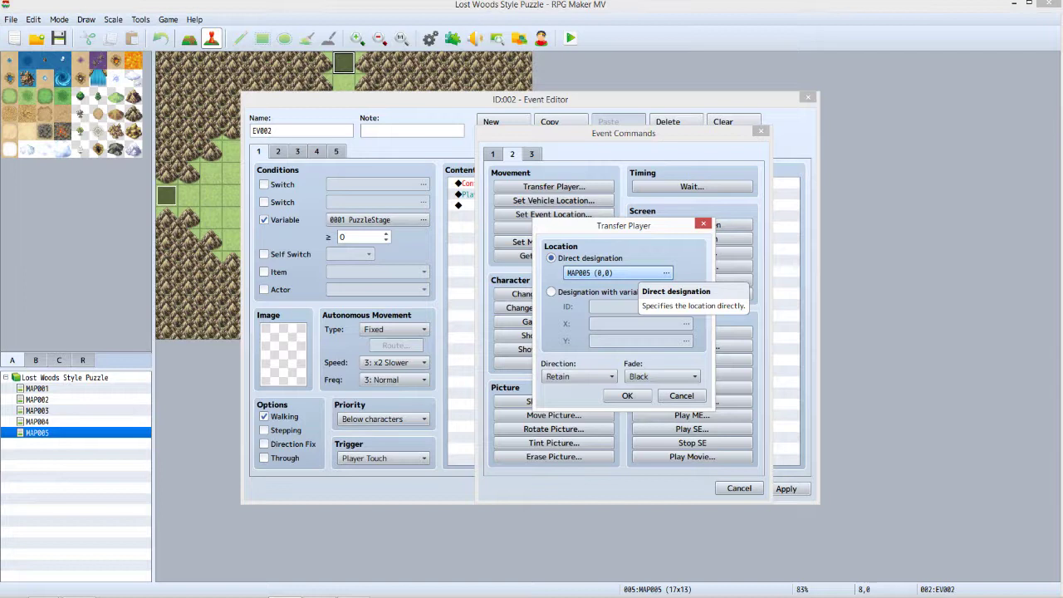
{"action": "left_click", "coordinate": [665, 272]}
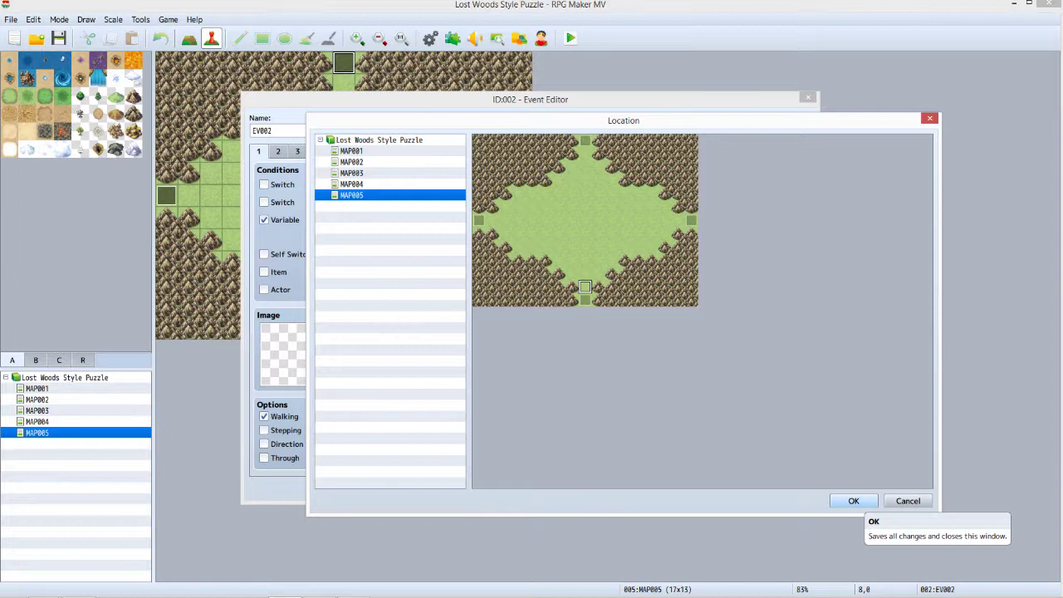
{"action": "left_click", "coordinate": [853, 501]}
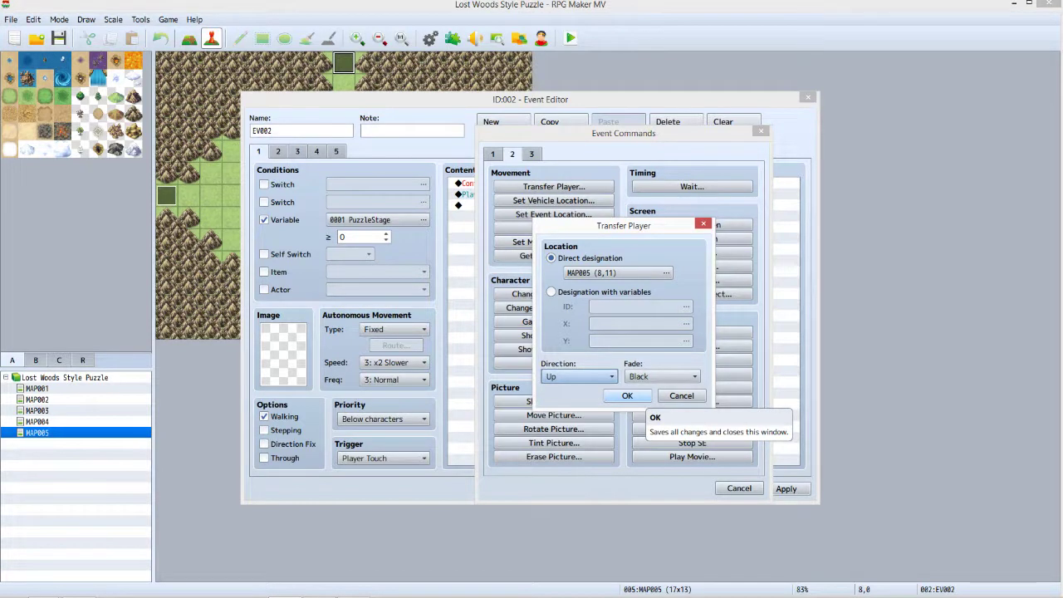
{"action": "left_click", "coordinate": [629, 396]}
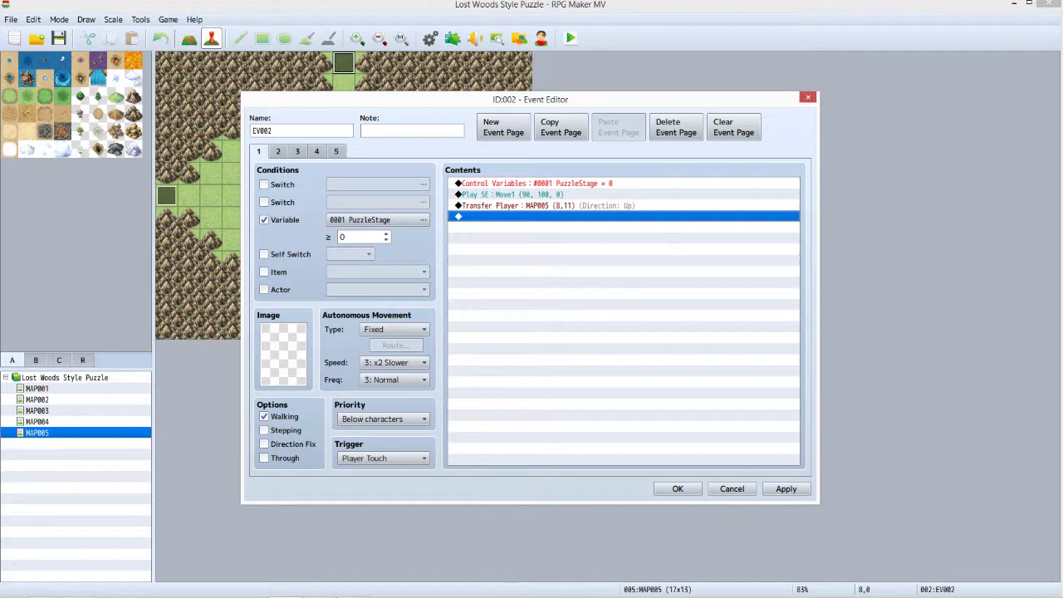
{"action": "key", "text": "ctrl+Tab"}
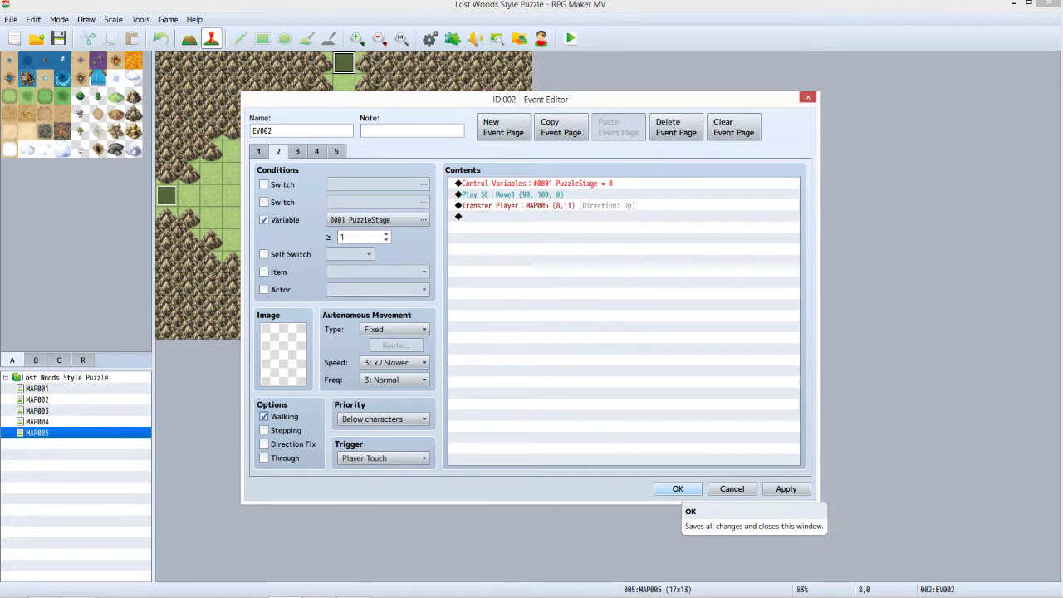
Step: Show EV002's page 3: requires PuzzleStage ≥ 2, sets it to 3, plays Move1, transfers to MAP005
{"action": "left_click", "coordinate": [297, 151]}
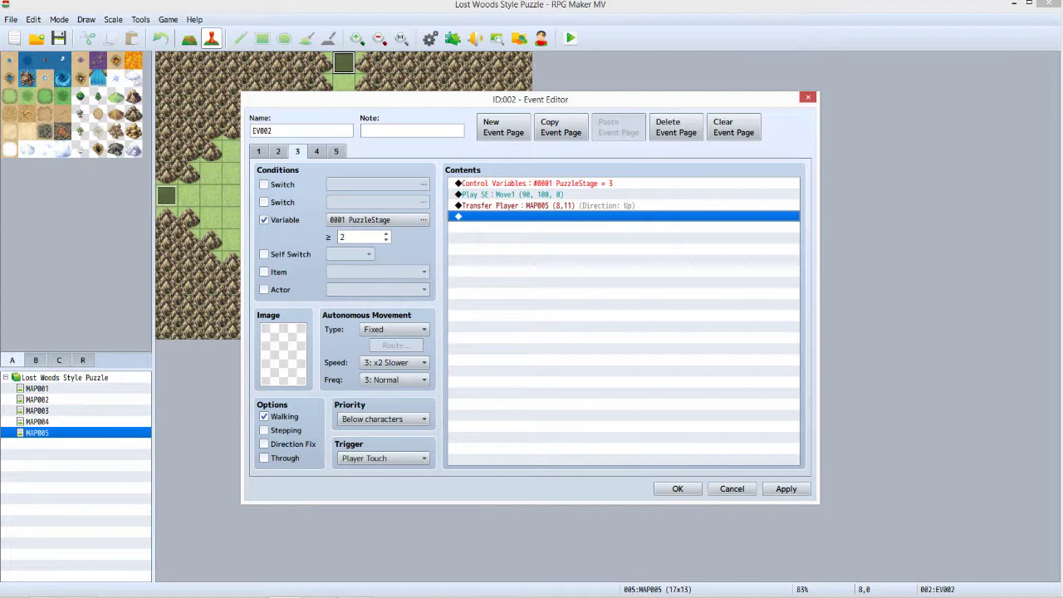
Step: Review EV002's pages 4 and 5, including the MAP003 teleport, then close the Event Editor with OK
{"action": "left_click", "coordinate": [316, 152]}
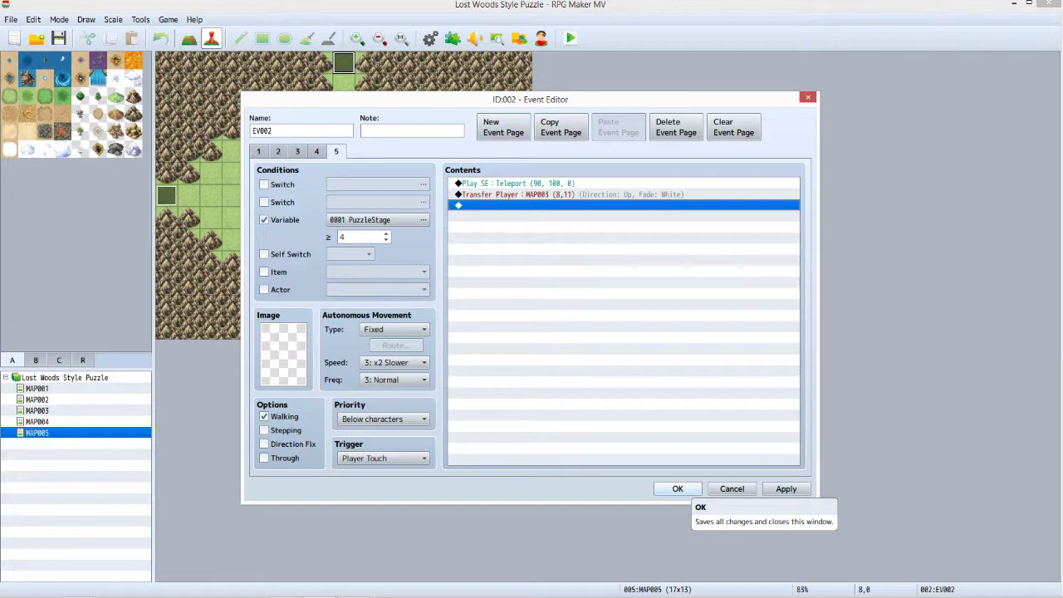
{"action": "left_click", "coordinate": [677, 489]}
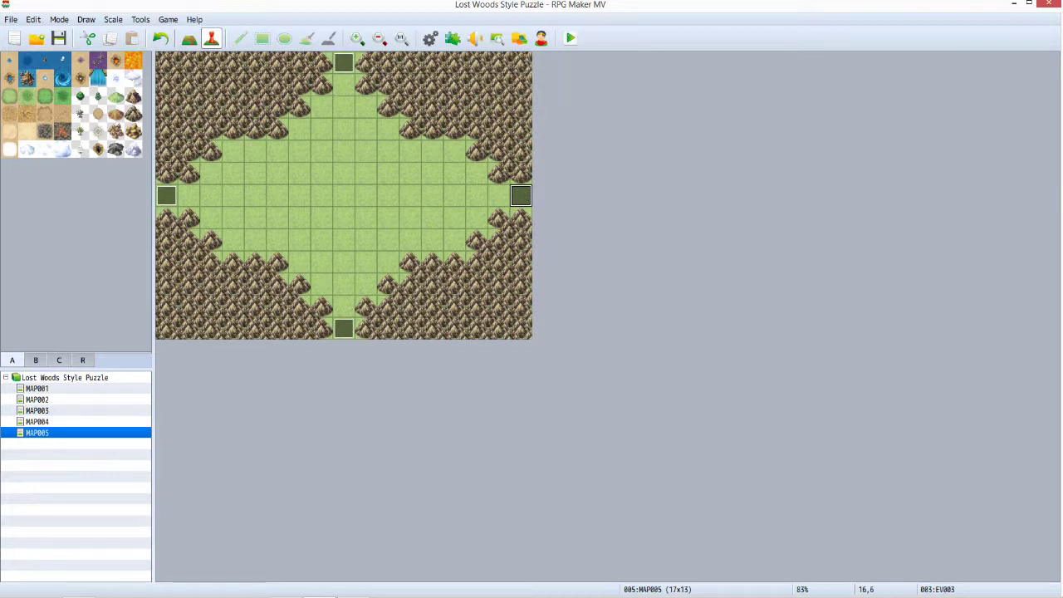
Step: Switch from MAP005 to MAP002, the chest room, and target its west-edge event EV002 at tile 0,6
{"action": "left_click", "coordinate": [344, 329]}
{"action": "left_click", "coordinate": [37, 400]}
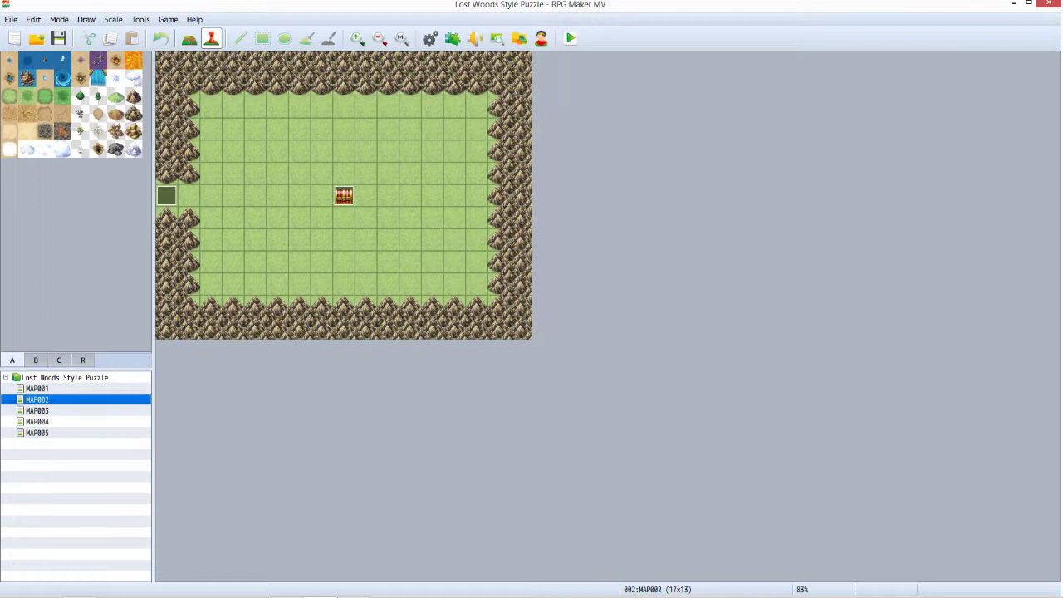
{"action": "right_click", "coordinate": [168, 198]}
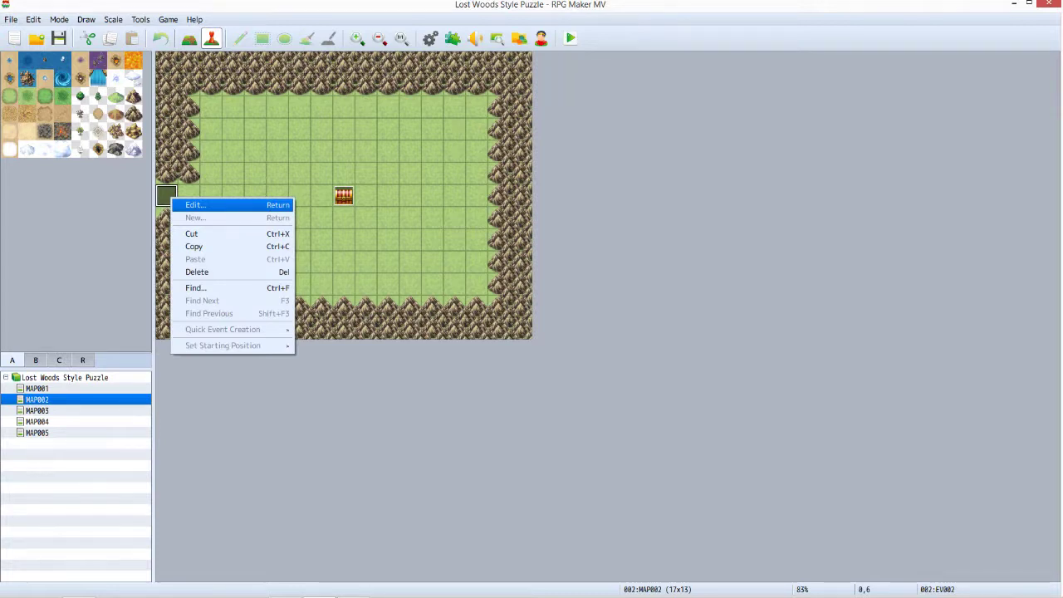
Step: Insert a Conditional Branch above Play SE checking for the Ring of Passage, with an Else branch
{"action": "key", "text": "Return"}
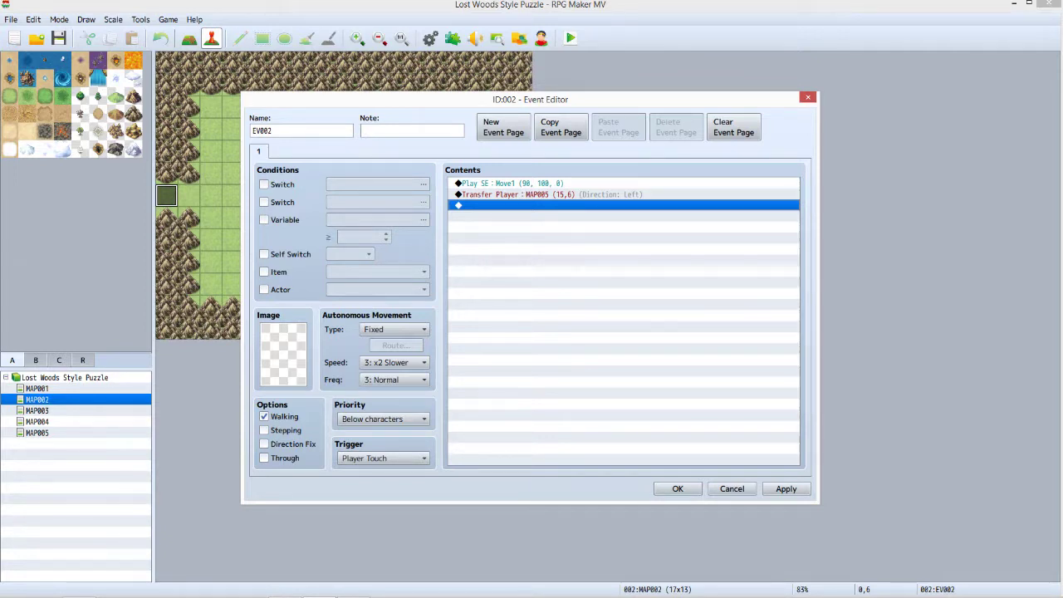
{"action": "right_click", "coordinate": [507, 184]}
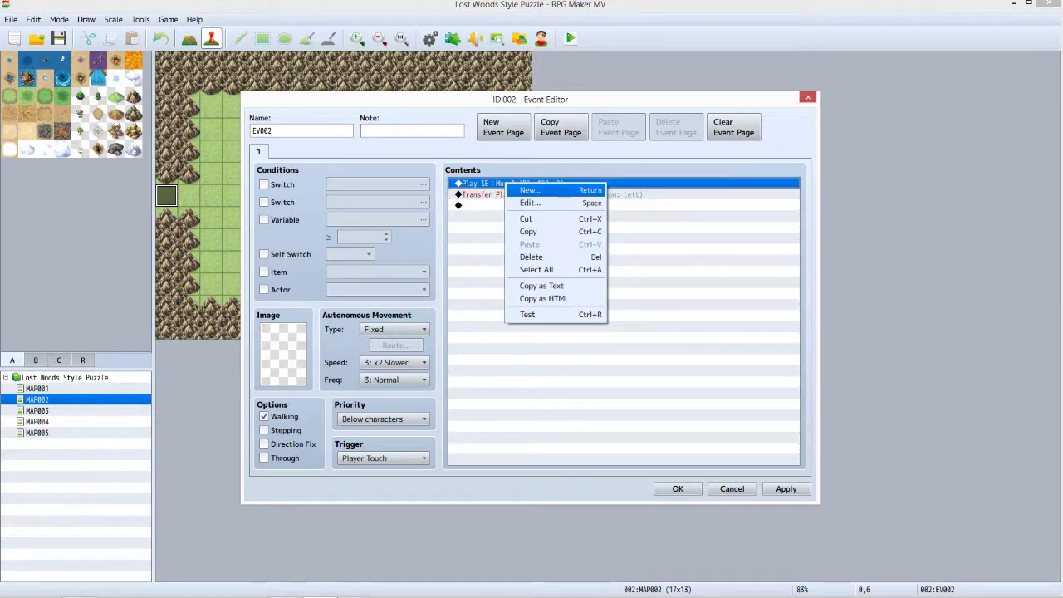
{"action": "key", "text": "Return"}
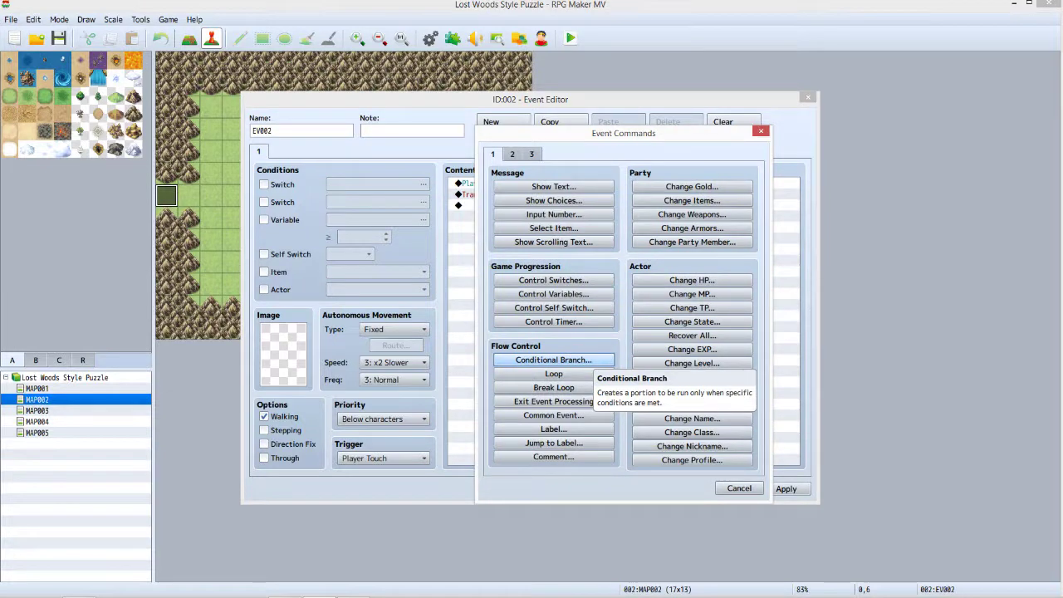
{"action": "key", "text": "Return"}
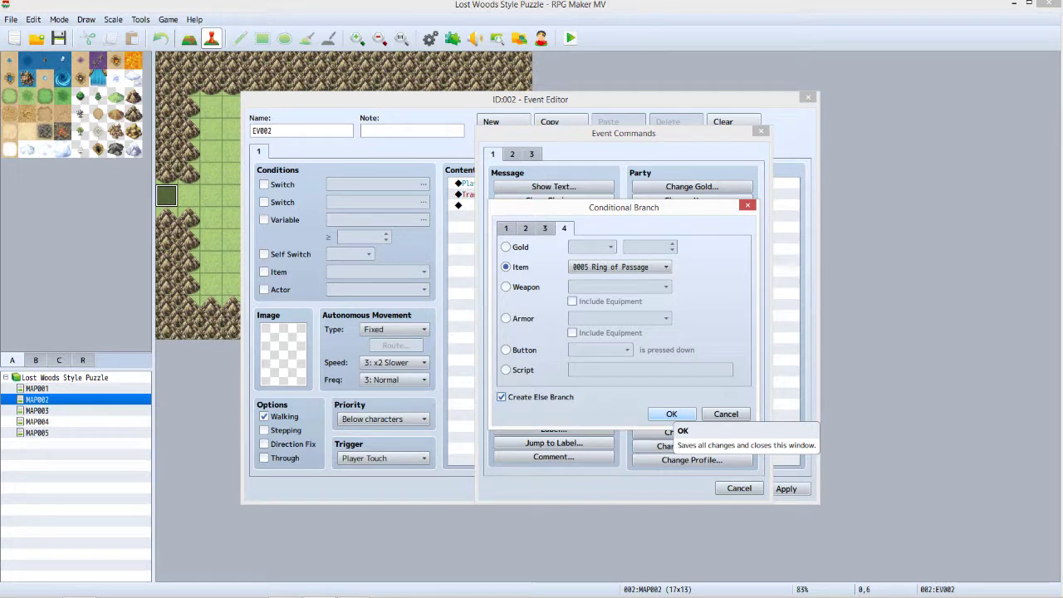
{"action": "left_click", "coordinate": [672, 414]}
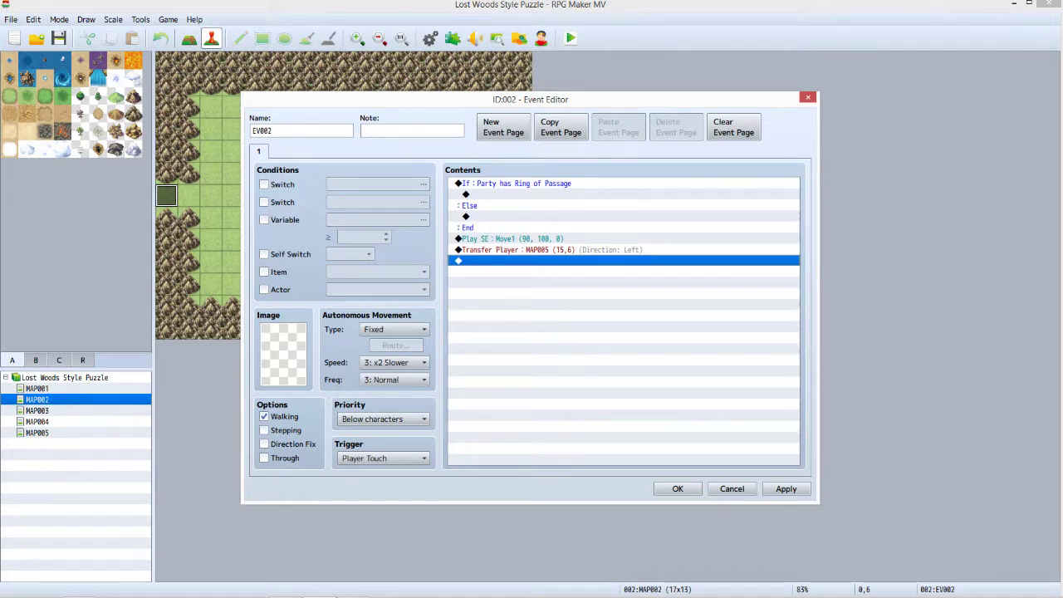
{"action": "right_click", "coordinate": [497, 195]}
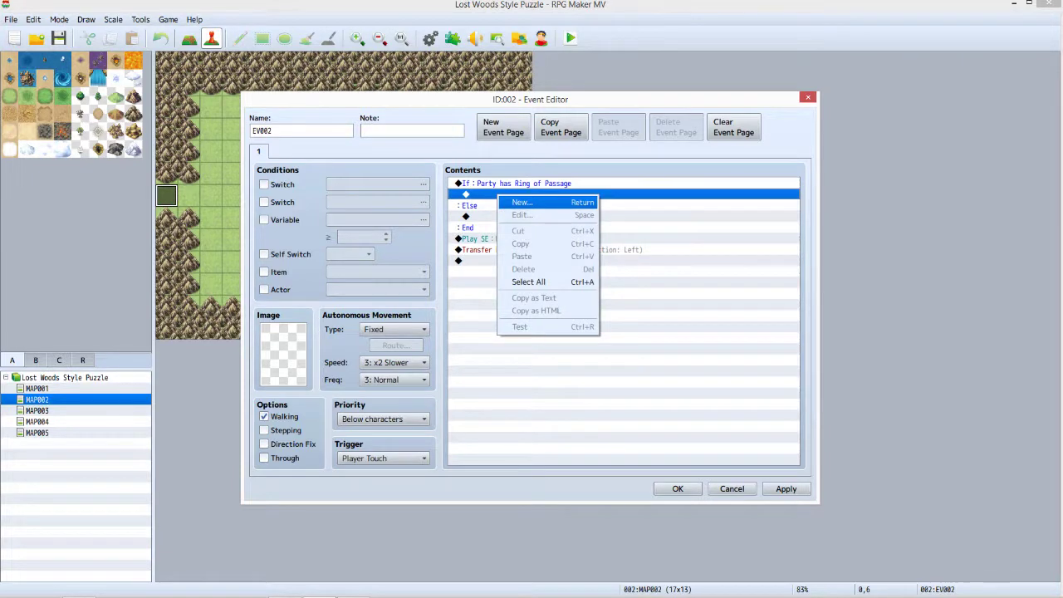
Step: Set PuzzleStage to constant 4 inside the Ring of Passage branch, with Else resetting it to 0
{"action": "left_click", "coordinate": [522, 203]}
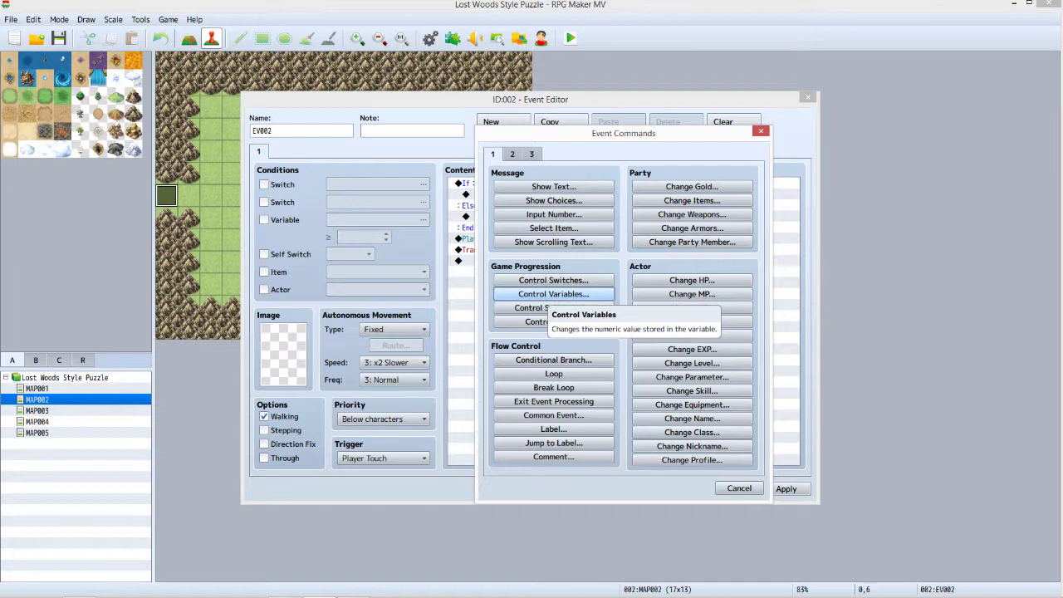
{"action": "left_click", "coordinate": [553, 294]}
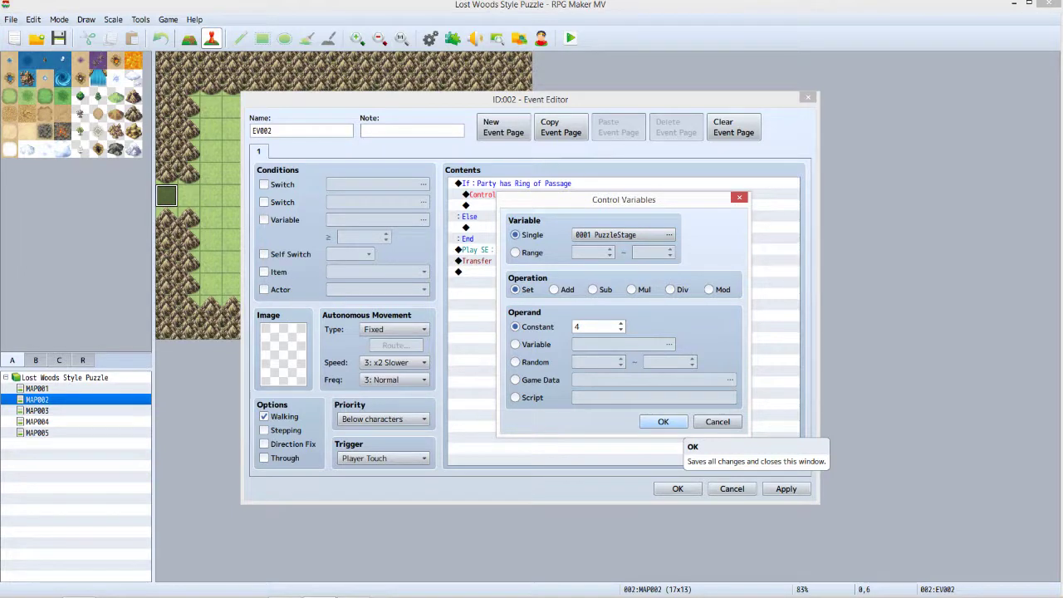
{"action": "left_click", "coordinate": [662, 421]}
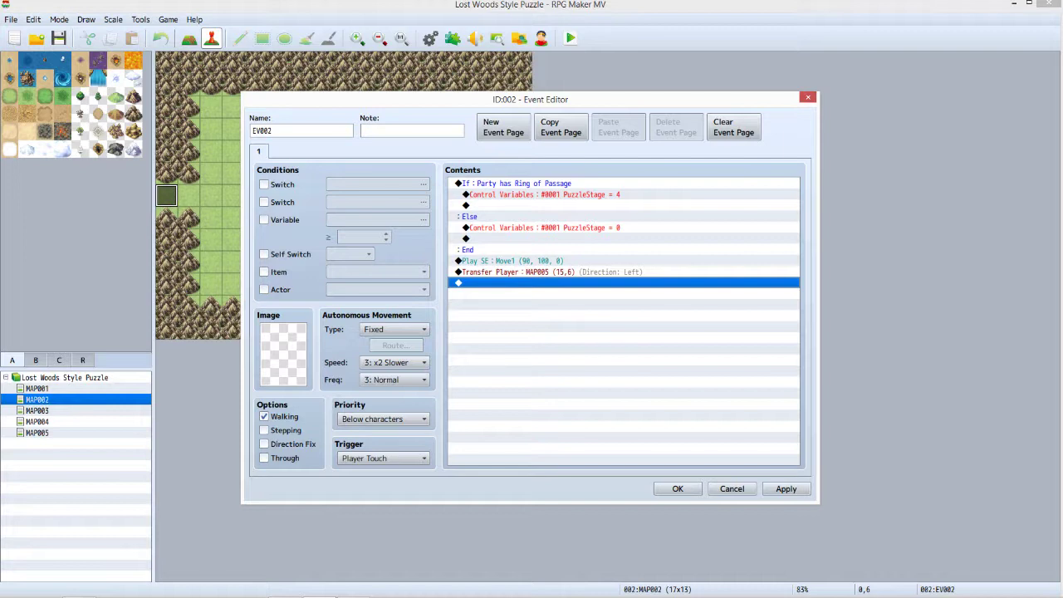
{"action": "right_click", "coordinate": [488, 183]}
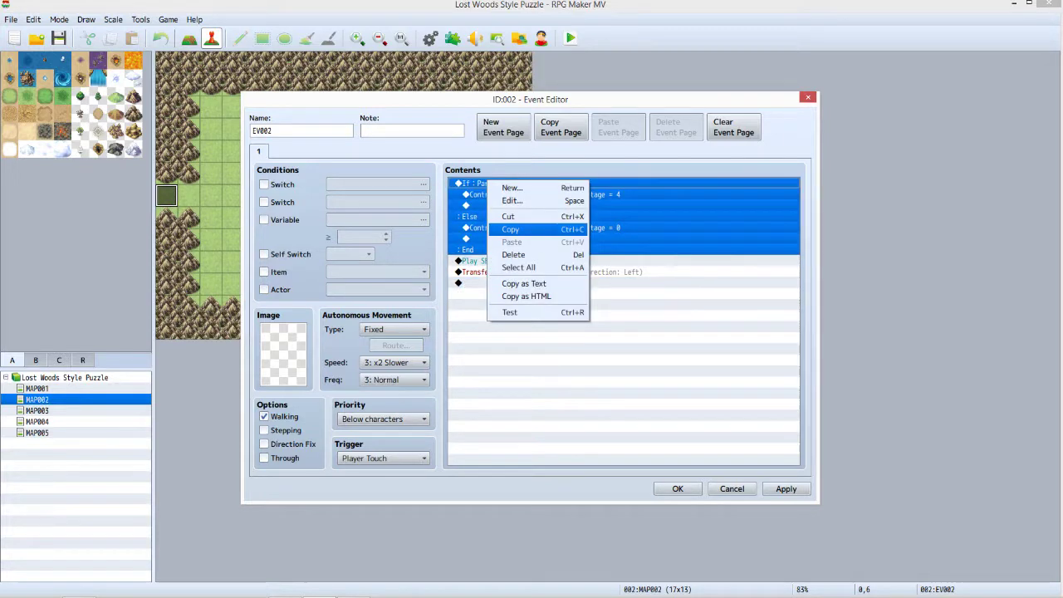